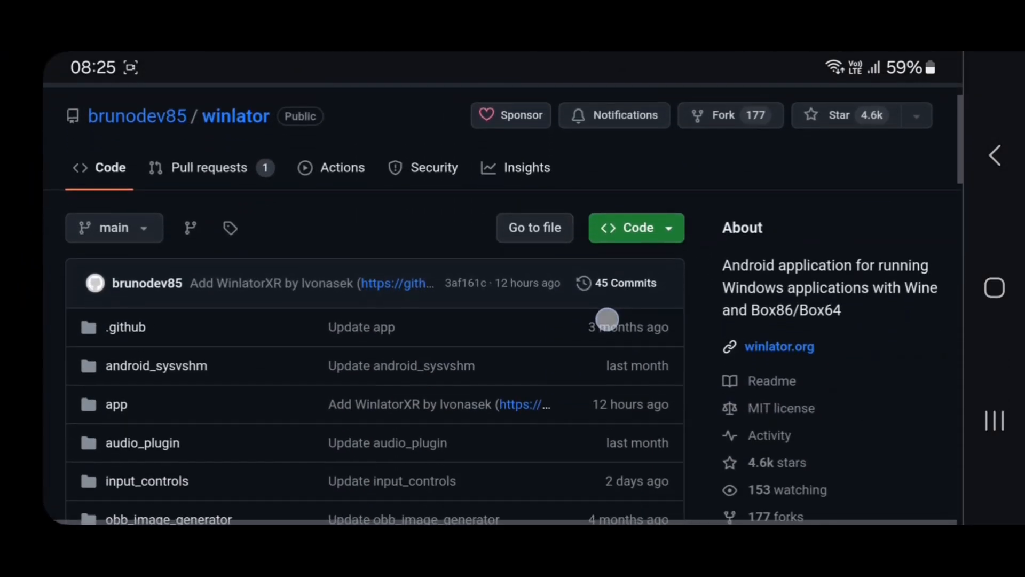
scroll(606, 320, "down", 10)
scroll(606, 320, "down", 5)
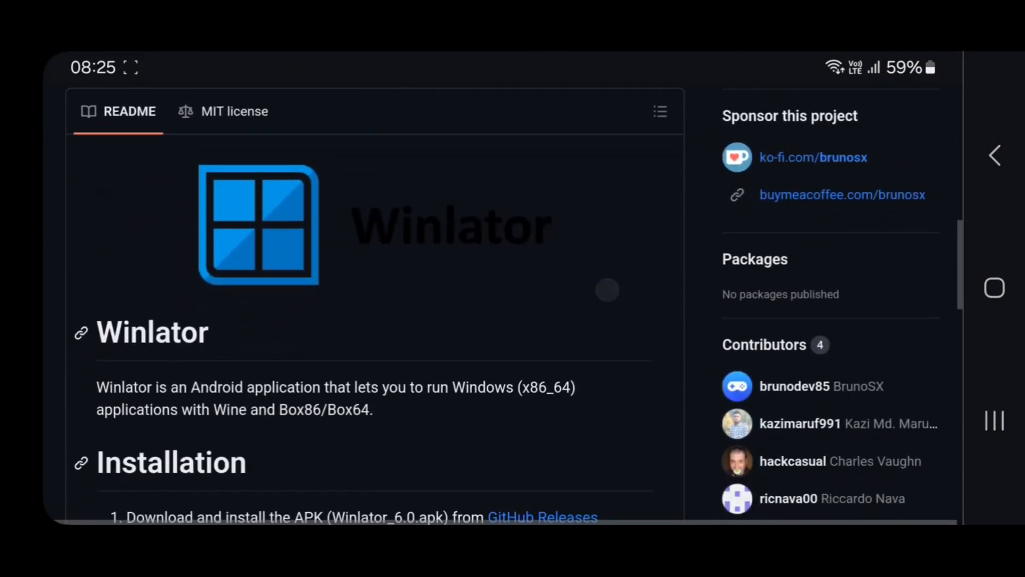
scroll(607, 321, "down", 5)
scroll(625, 284, "down", 3)
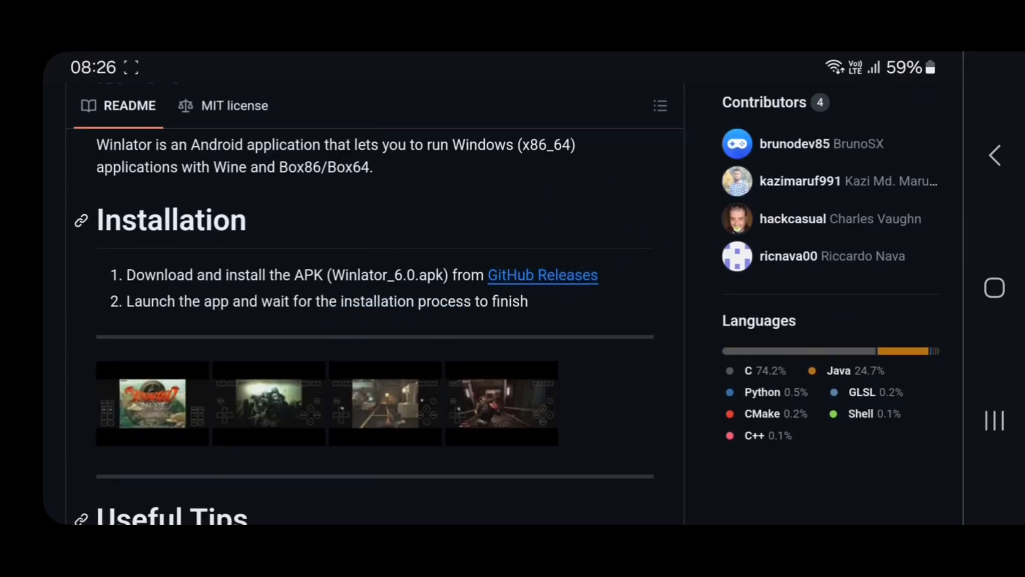
scroll(665, 289, "down", 5)
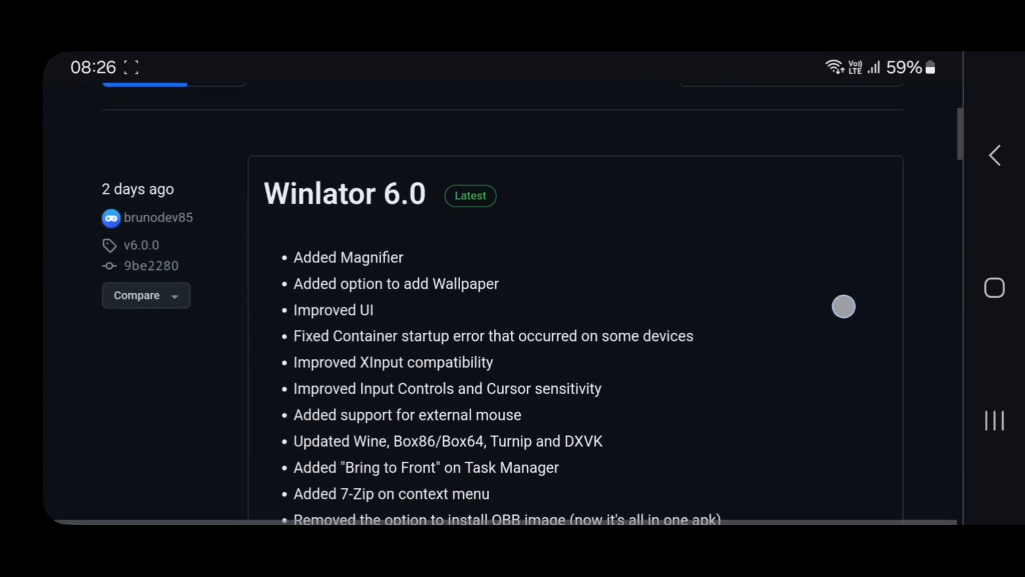
scroll(841, 305, "down", 4)
left_click_drag(470, 155, 576, 96)
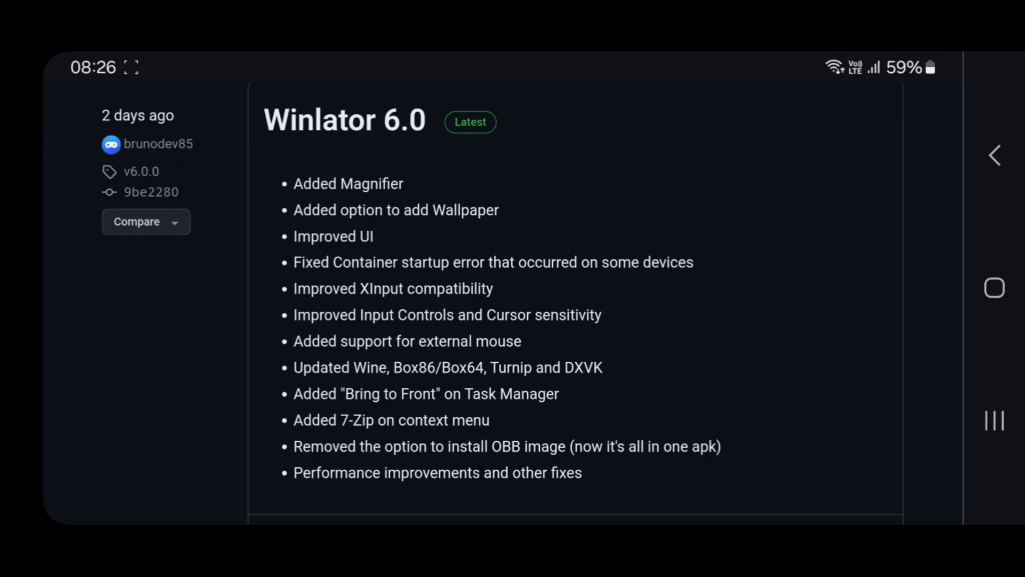
left_click_drag(619, 372, 672, 327)
left_click_drag(290, 490, 580, 484)
scroll(769, 321, "down", 5)
scroll(745, 280, "down", 5)
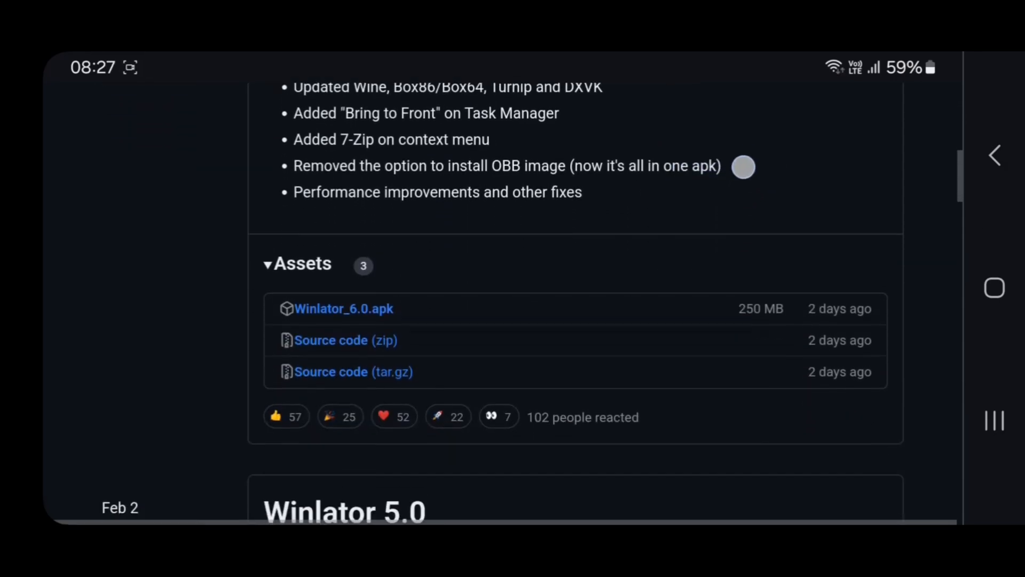
Download Winlator_6.0.apk from the GitHub release assets and install it via the package installer
left_click(360, 301)
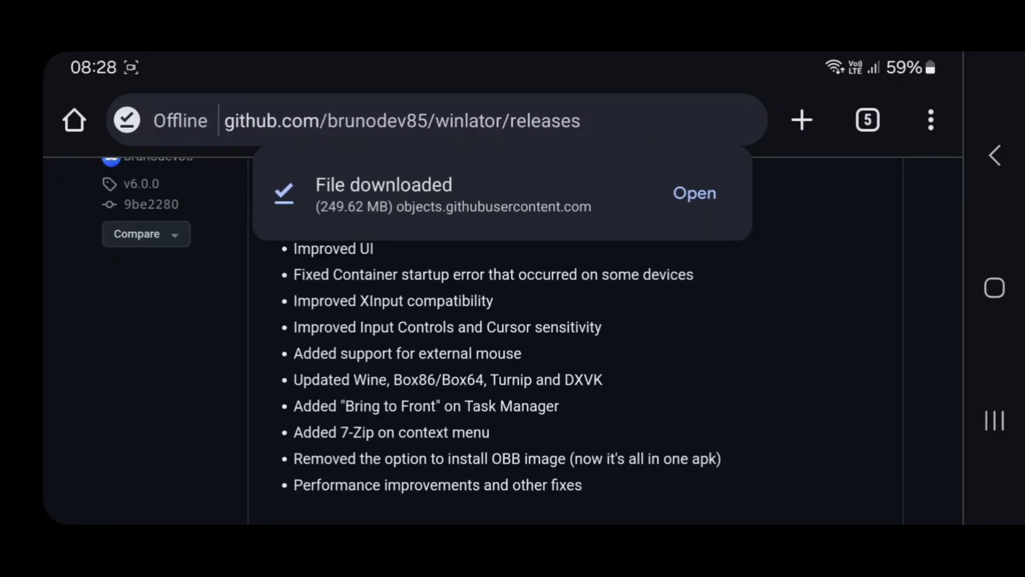
left_click(694, 200)
left_click(299, 384)
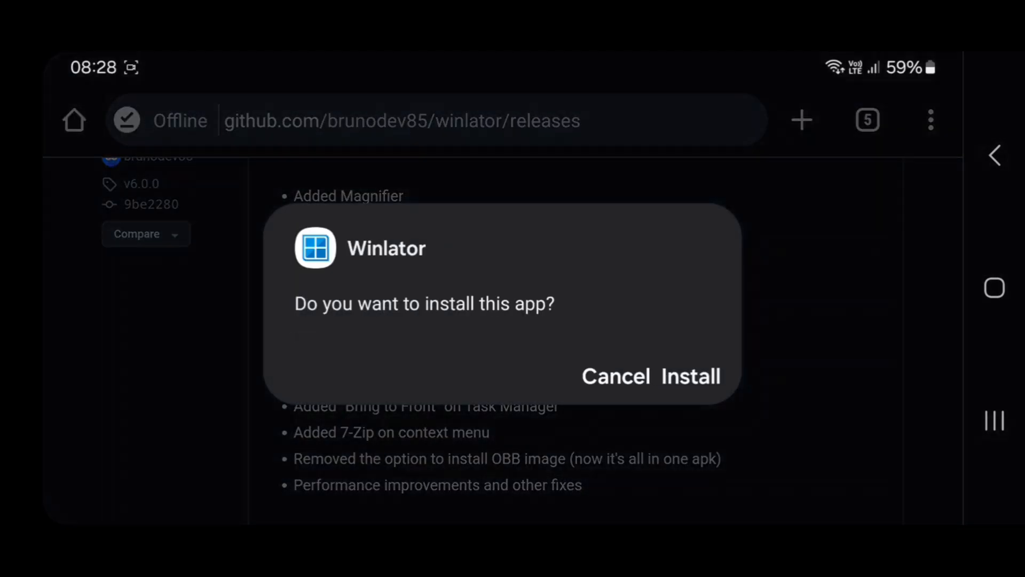
left_click(690, 375)
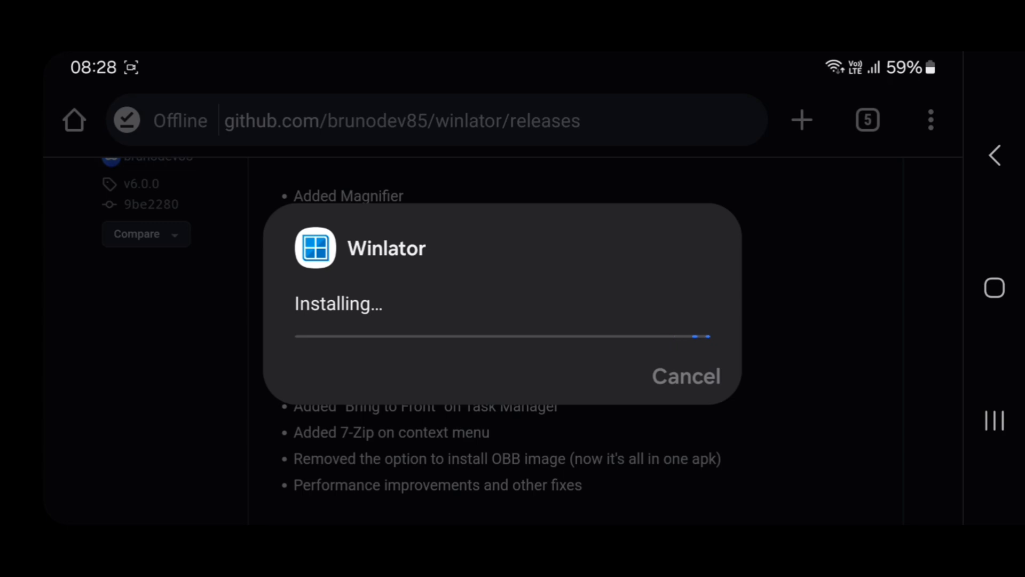
left_click(630, 375)
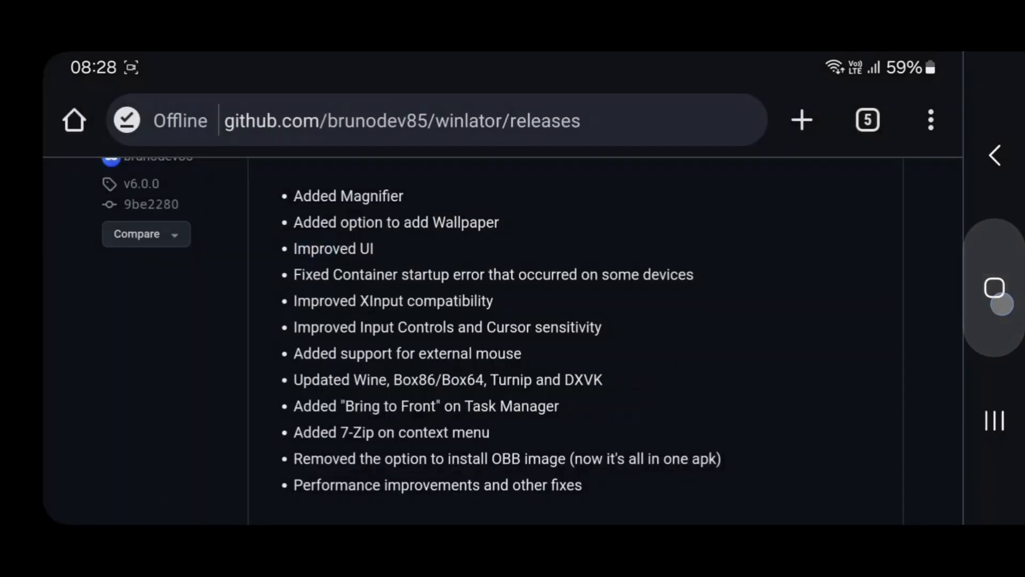
Launch Winlator from the app drawer and allow it file access so system files install
left_click(994, 288)
left_click_drag(512, 440, 513, 201)
left_click_drag(802, 320, 240, 321)
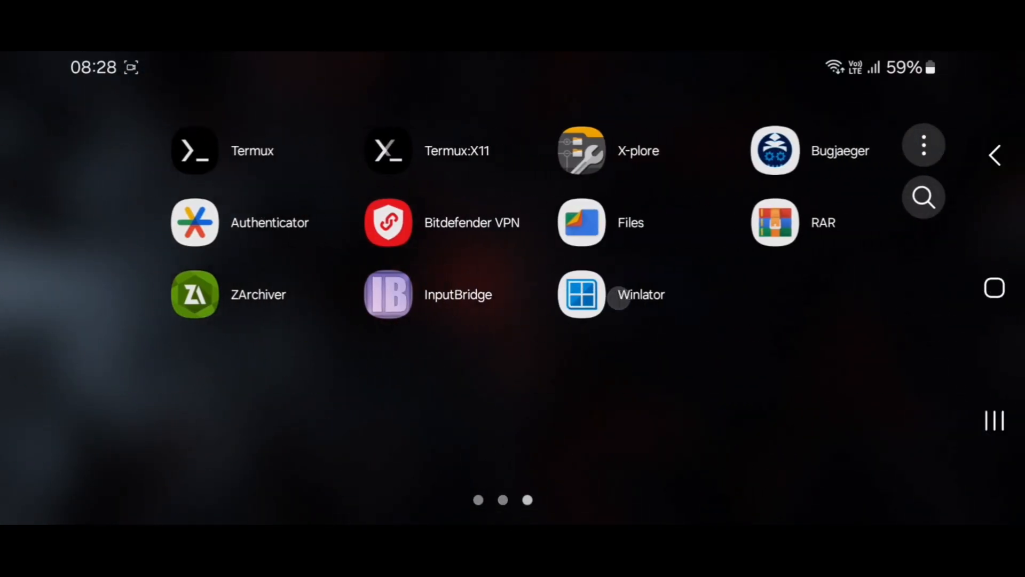
left_click(550, 298)
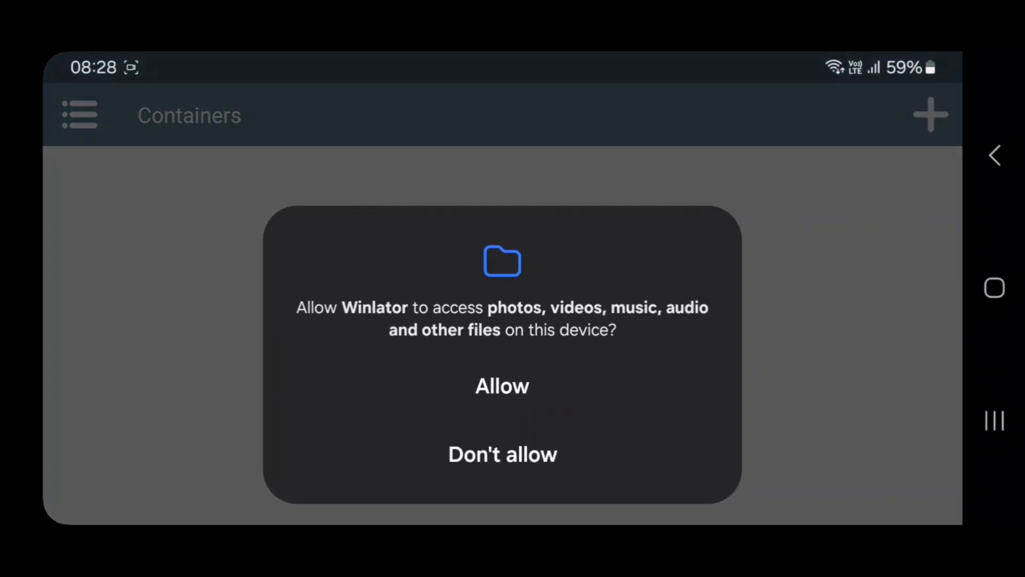
left_click(502, 386)
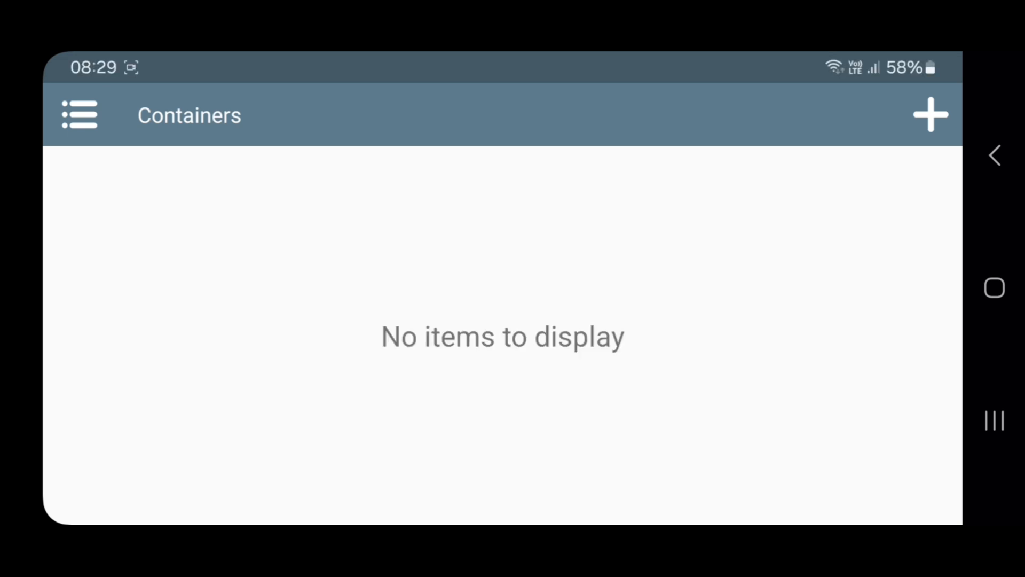
Toggle Use DRI3 extension under XServer in global settings and save them
left_click(78, 116)
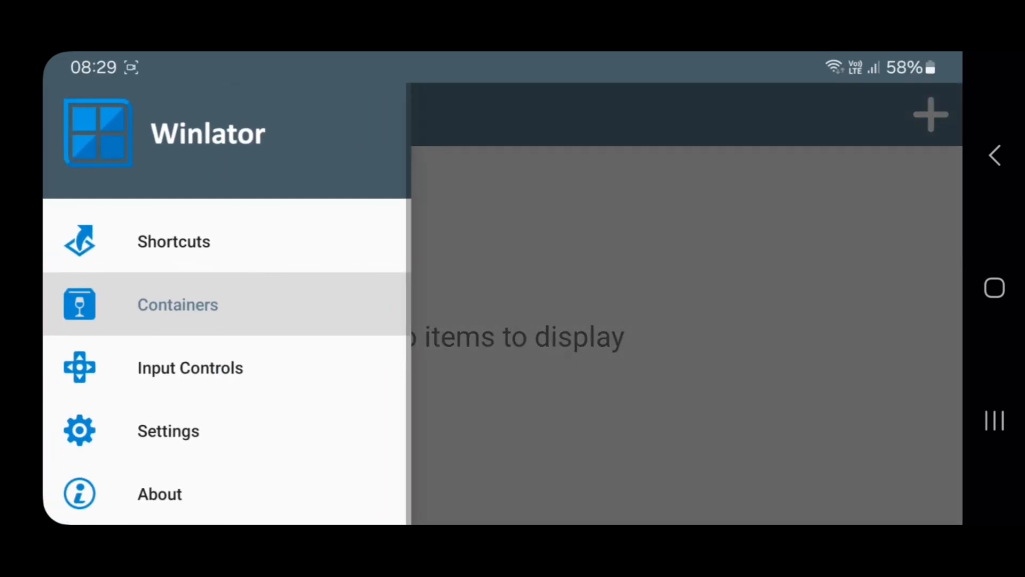
left_click(169, 432)
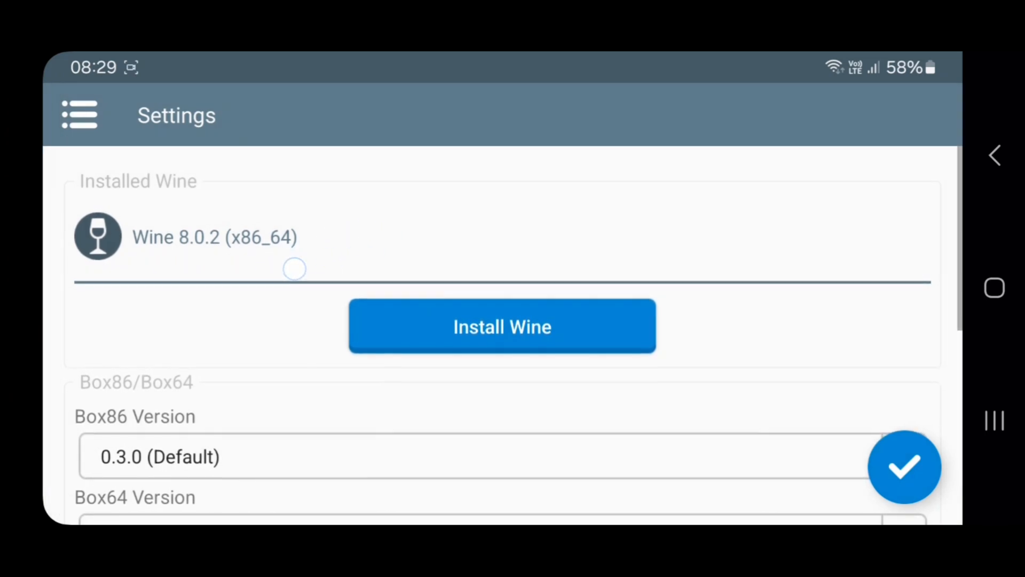
left_click_drag(791, 369, 790, 200)
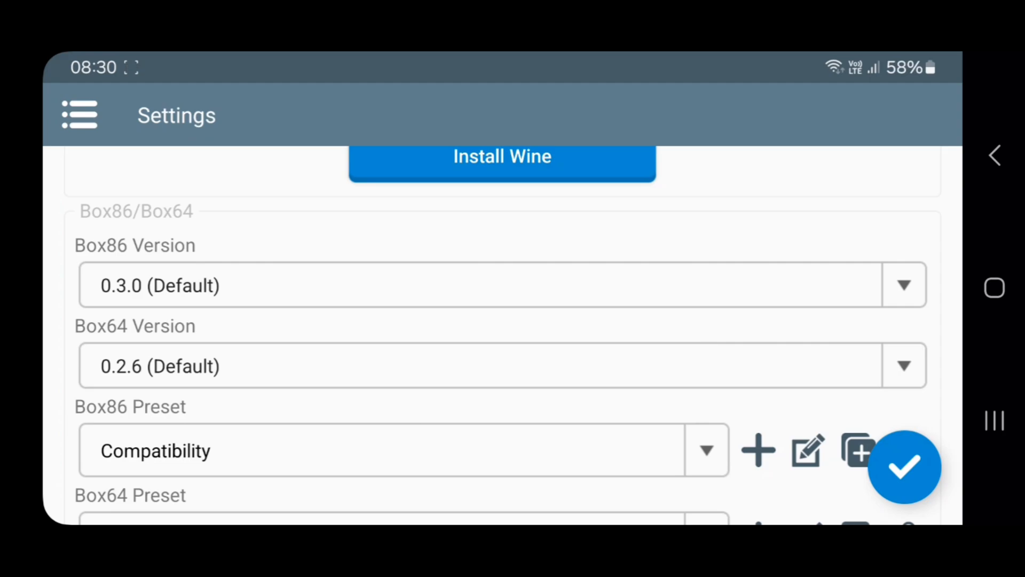
left_click_drag(664, 449, 664, 216)
left_click(94, 473)
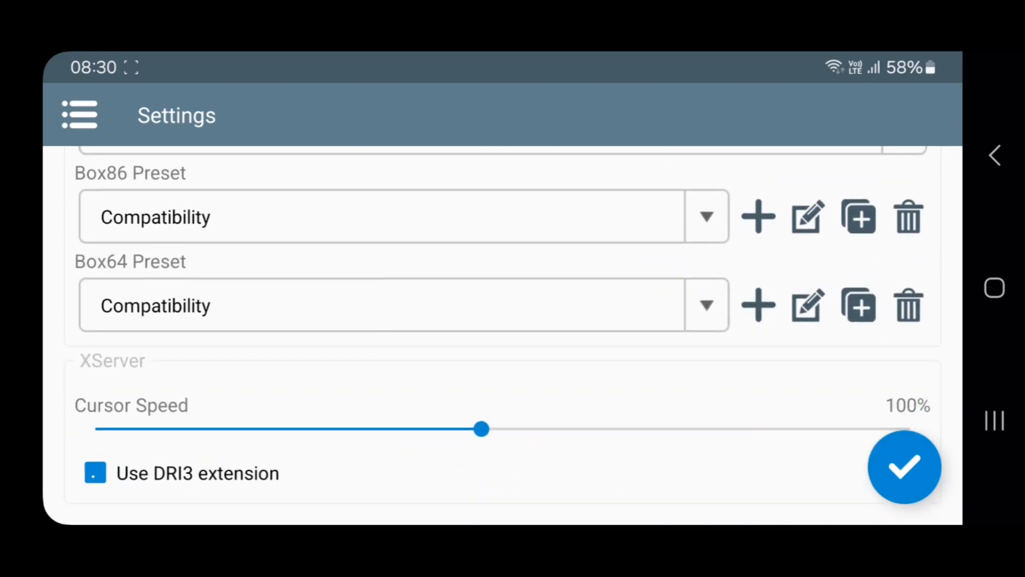
left_click(904, 466)
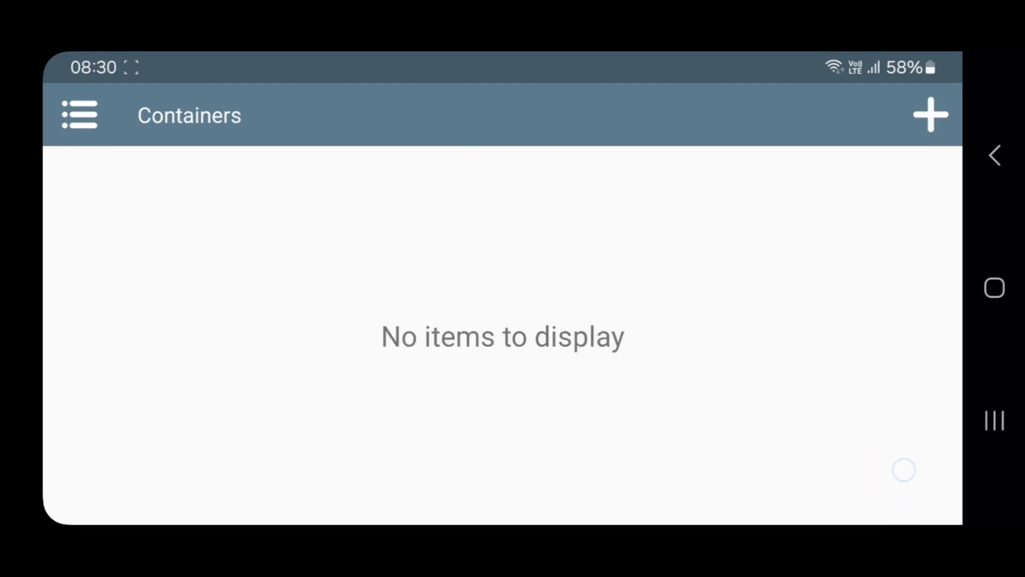
Start a new container and set its screen size to 1280x720 (16:9)
left_click(930, 116)
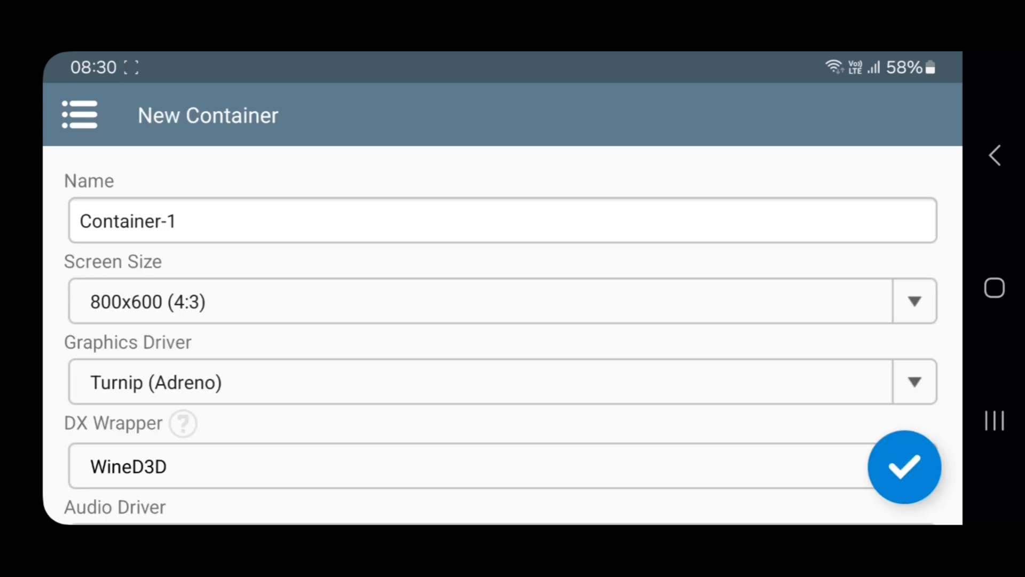
left_click(278, 297)
left_click_drag(412, 481, 413, 304)
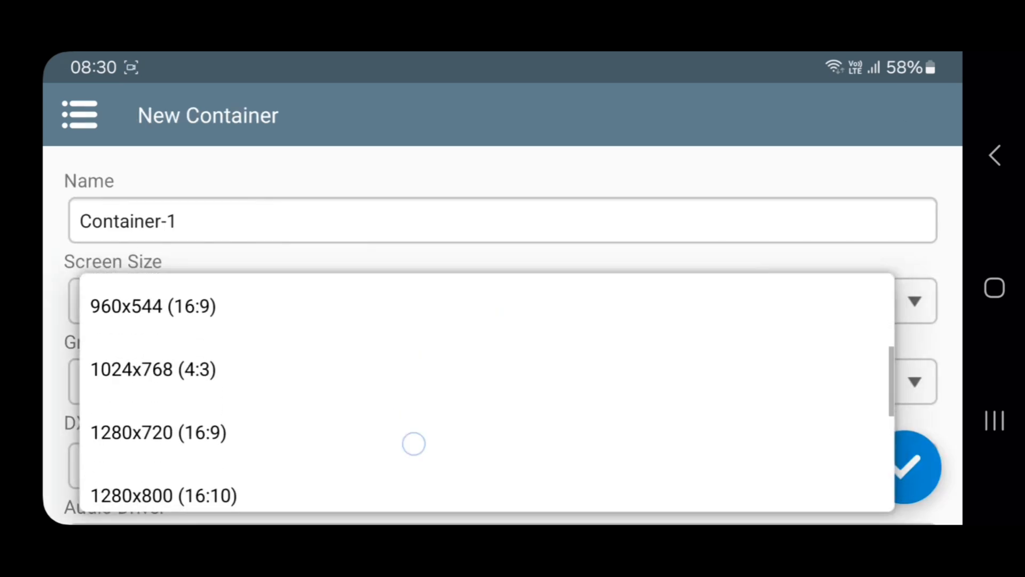
left_click_drag(513, 305, 512, 481)
left_click_drag(513, 360, 512, 457)
left_click_drag(559, 401, 559, 302)
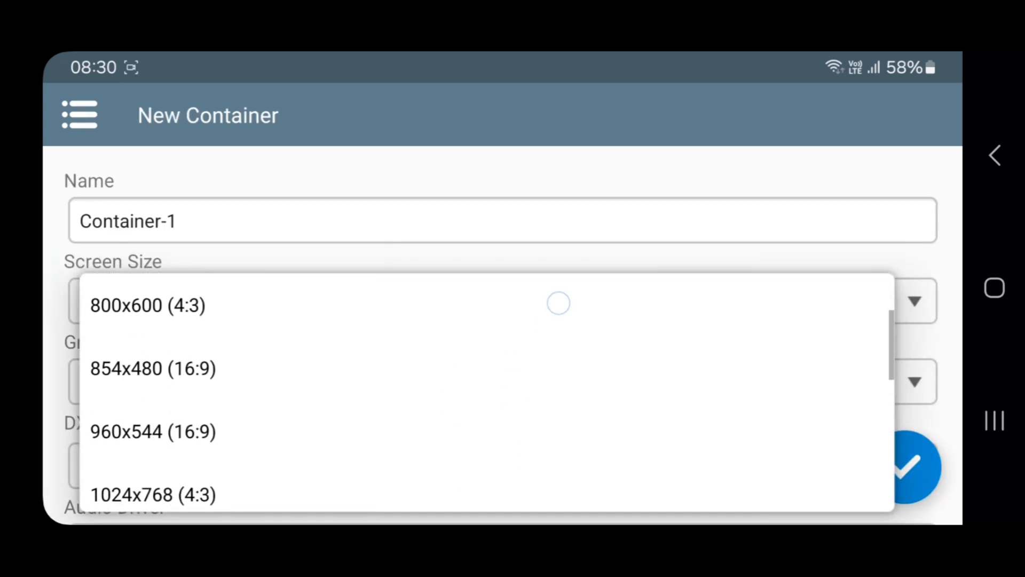
left_click_drag(480, 401, 481, 361)
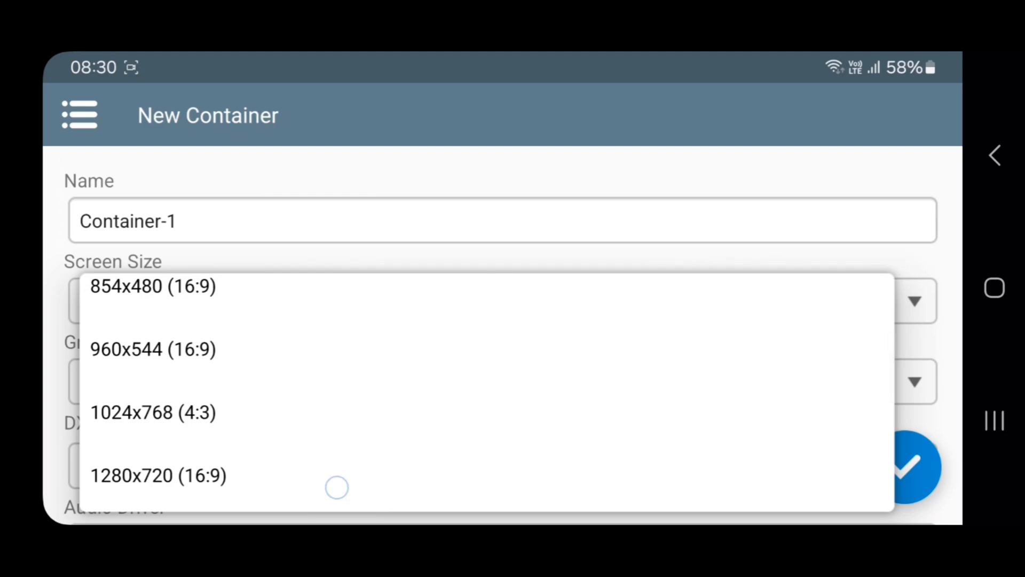
left_click(337, 481)
left_click_drag(436, 423, 524, 325)
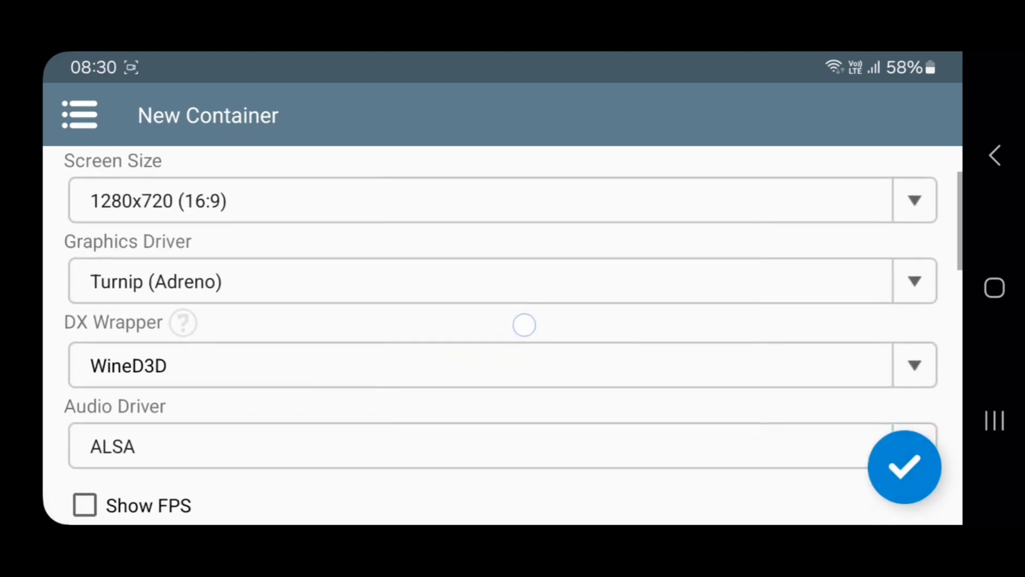
Keep Turnip (Adreno) as graphics driver and switch the DX wrapper to DXVK
left_click(462, 277)
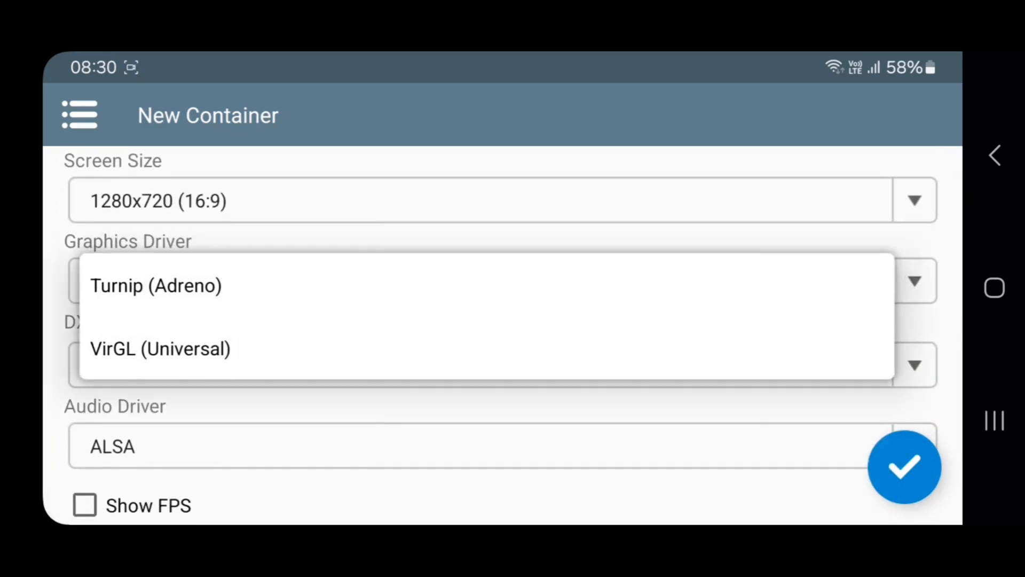
left_click(184, 284)
left_click(481, 281)
left_click(458, 278)
left_click_drag(486, 384, 486, 293)
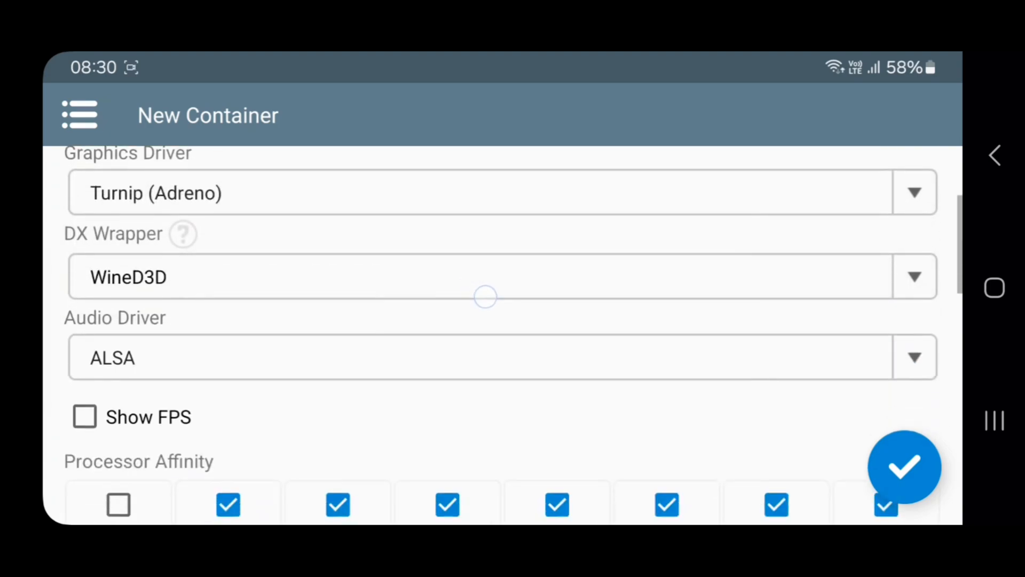
left_click(481, 275)
left_click(270, 343)
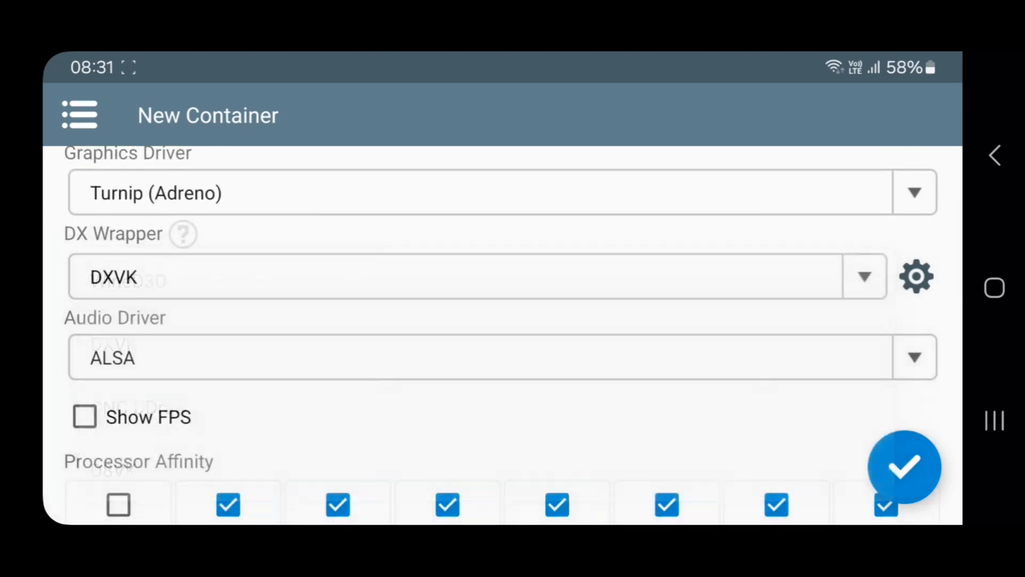
In the DXVK configuration keep version 1.10.3, leaving device memory unchanged for now
left_click_drag(486, 384, 486, 437)
left_click(916, 328)
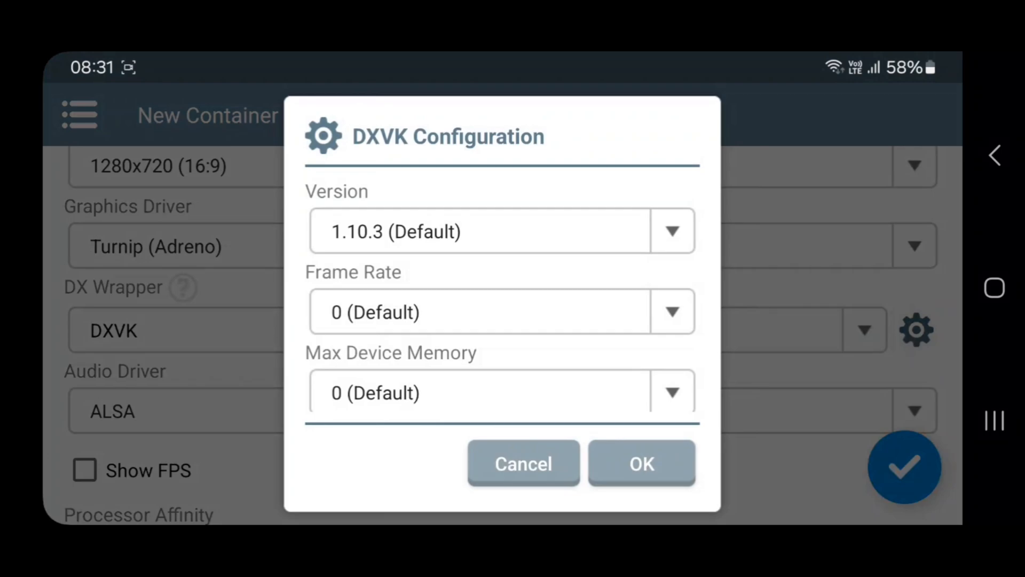
left_click(528, 231)
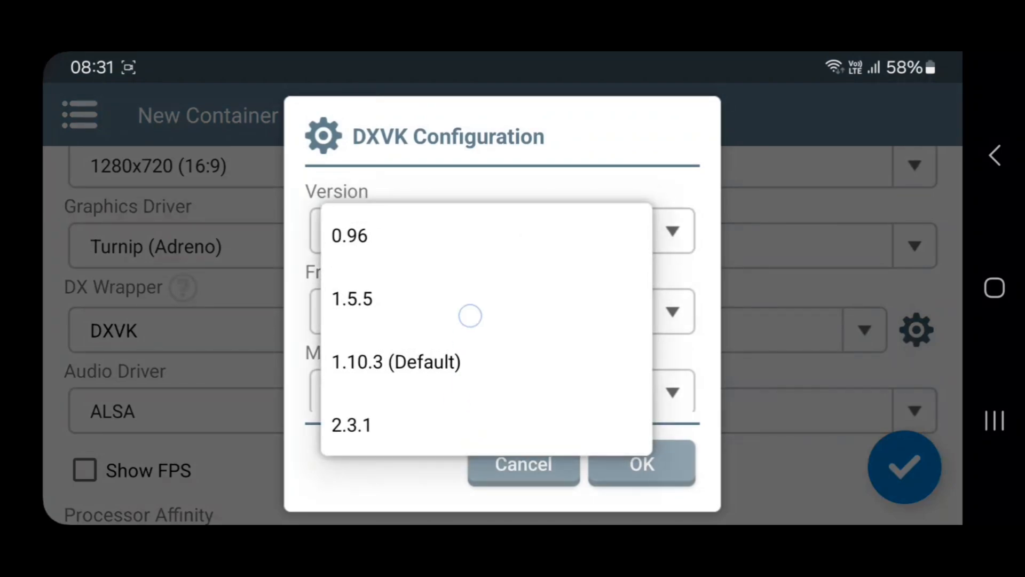
left_click(389, 362)
left_click(481, 393)
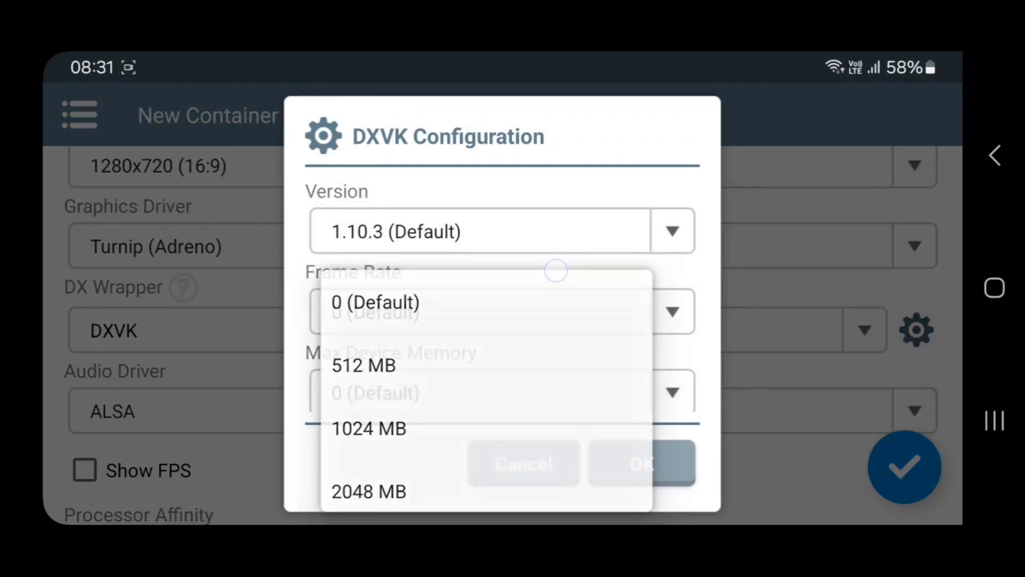
left_click(377, 300)
Cap the DXVK frame rate at 120 and set max device memory to 4096 MB
left_click(481, 312)
left_click(352, 498)
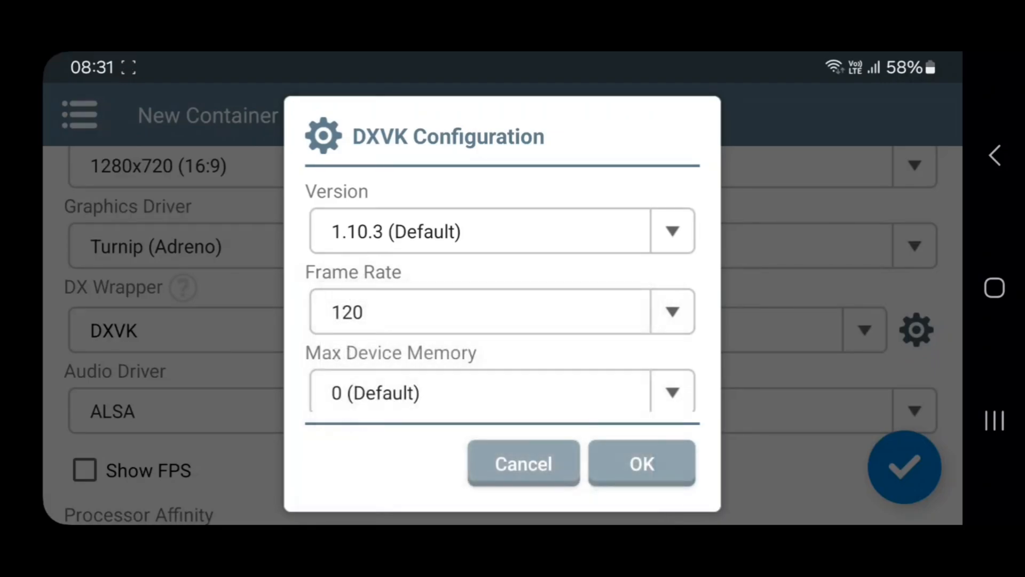
left_click(481, 393)
left_click(446, 391)
scroll(481, 401, "down", 2)
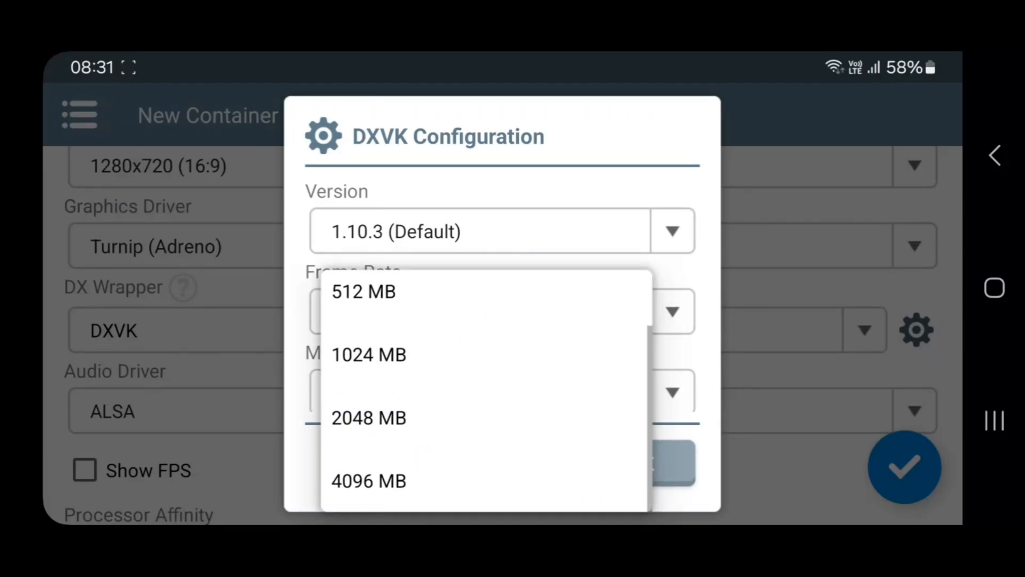
left_click(369, 482)
Confirm the DXVK settings, keep ALSA audio and turn on the Show FPS counter
left_click(641, 462)
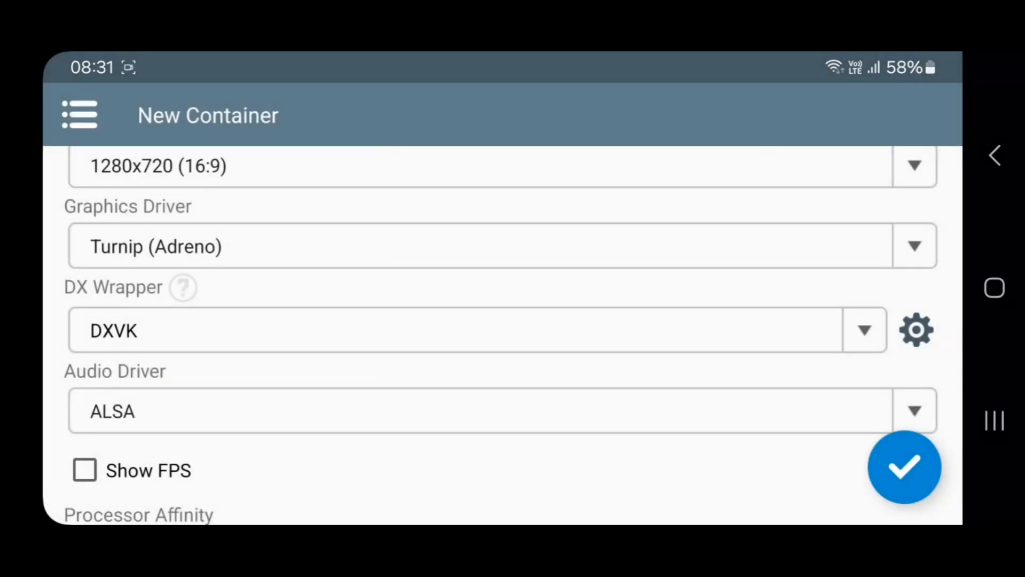
scroll(512, 336, "down", 3)
left_click(481, 411)
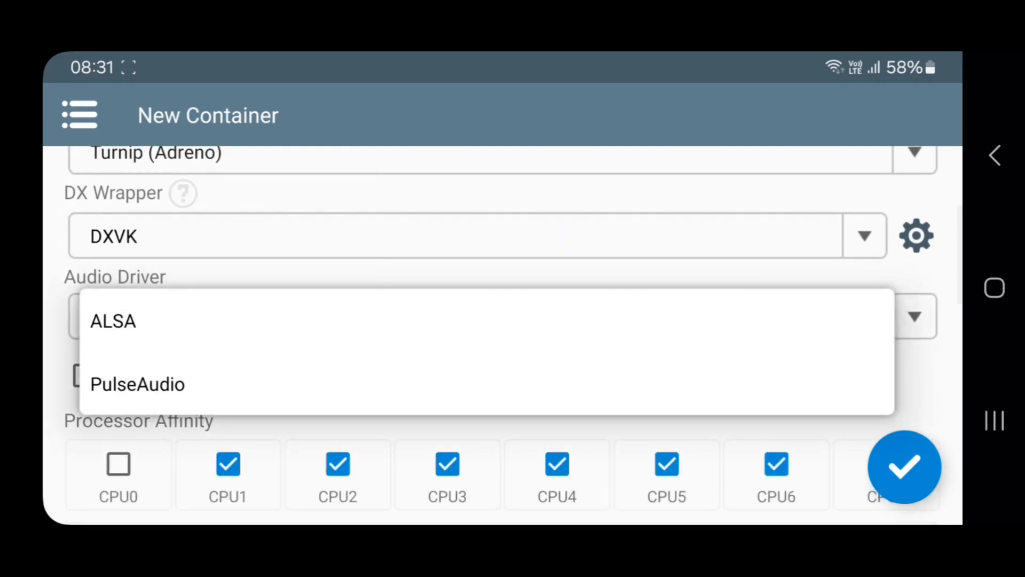
left_click(241, 320)
scroll(513, 337, "down", 2)
left_click(85, 278)
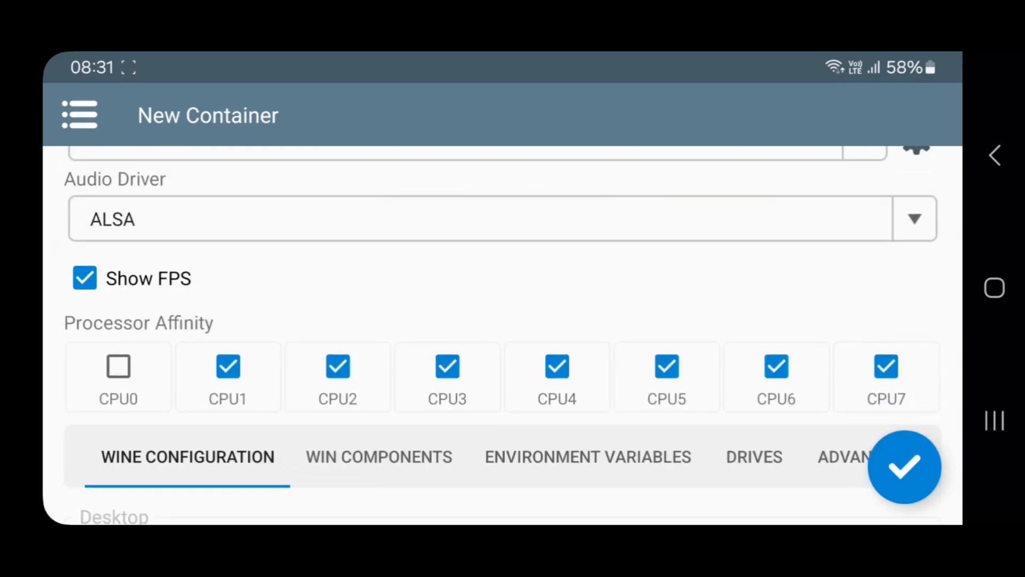
left_click(119, 367)
scroll(513, 337, "down", 1)
scroll(512, 337, "down", 2)
scroll(512, 336, "down", 1)
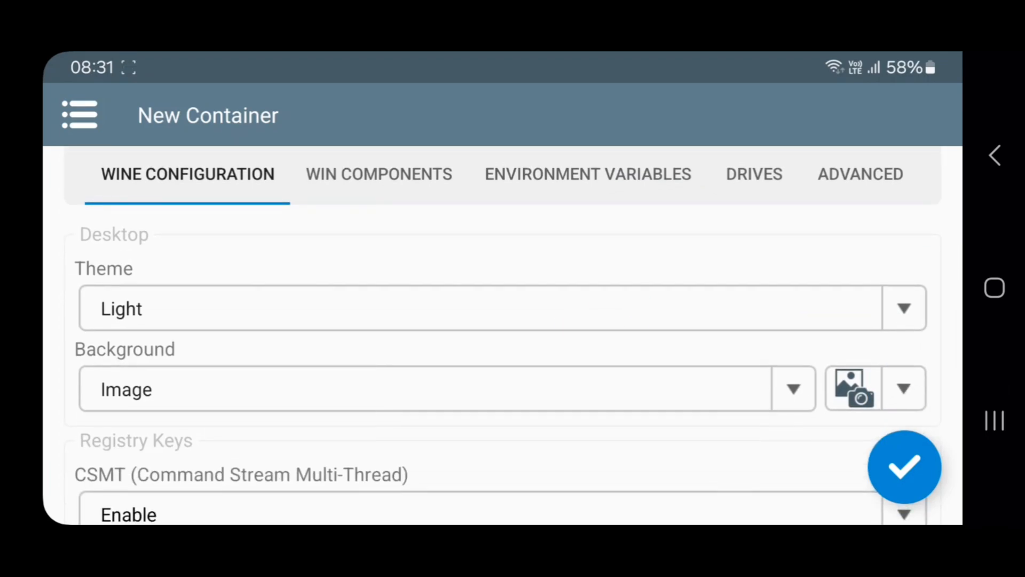
Switch the desktop theme to Dark and browse the phone for a background image
left_click(595, 316)
left_click(241, 373)
scroll(513, 337, "down", 1)
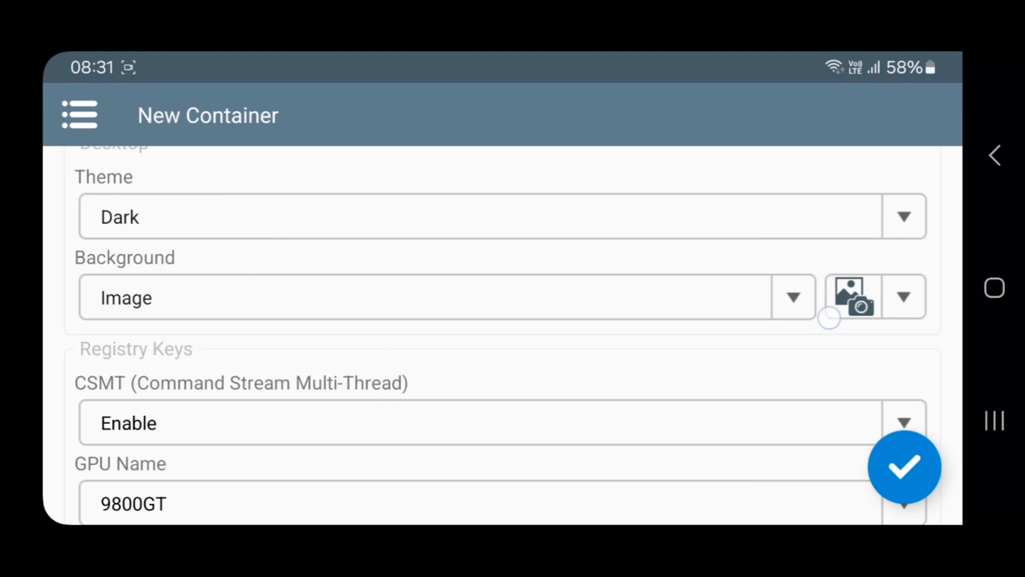
left_click(830, 319)
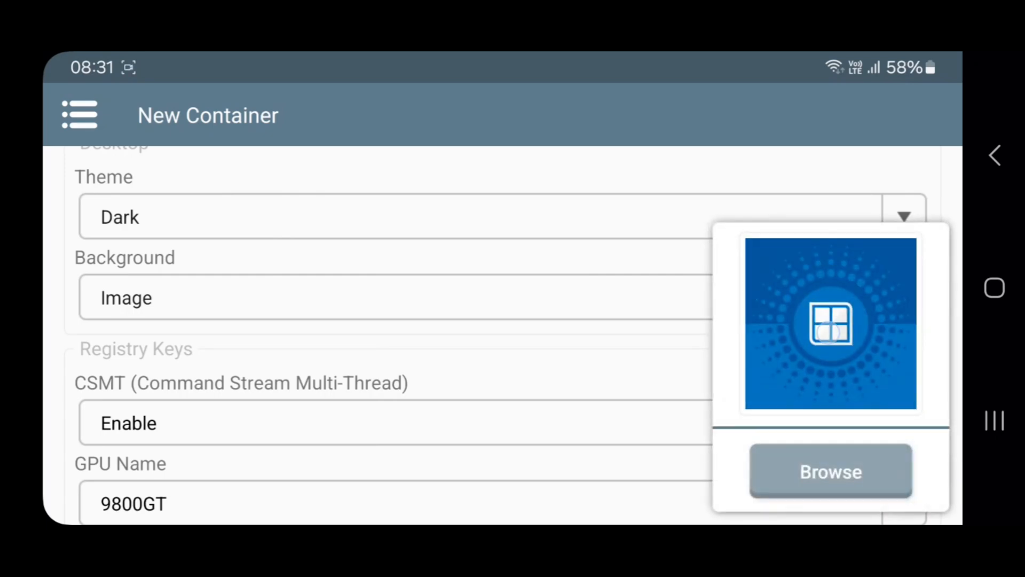
left_click(831, 471)
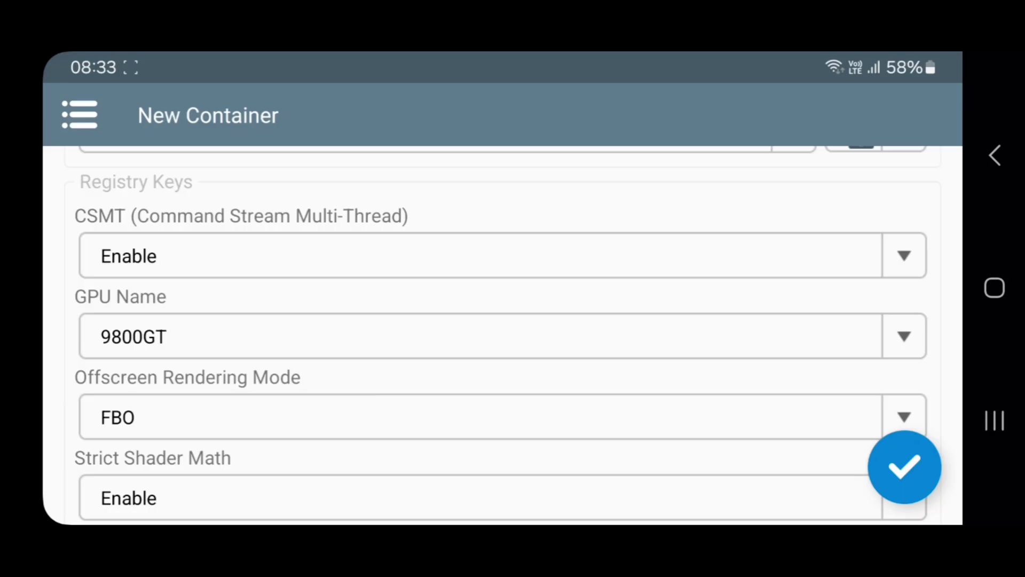
scroll(512, 360, "down", 2)
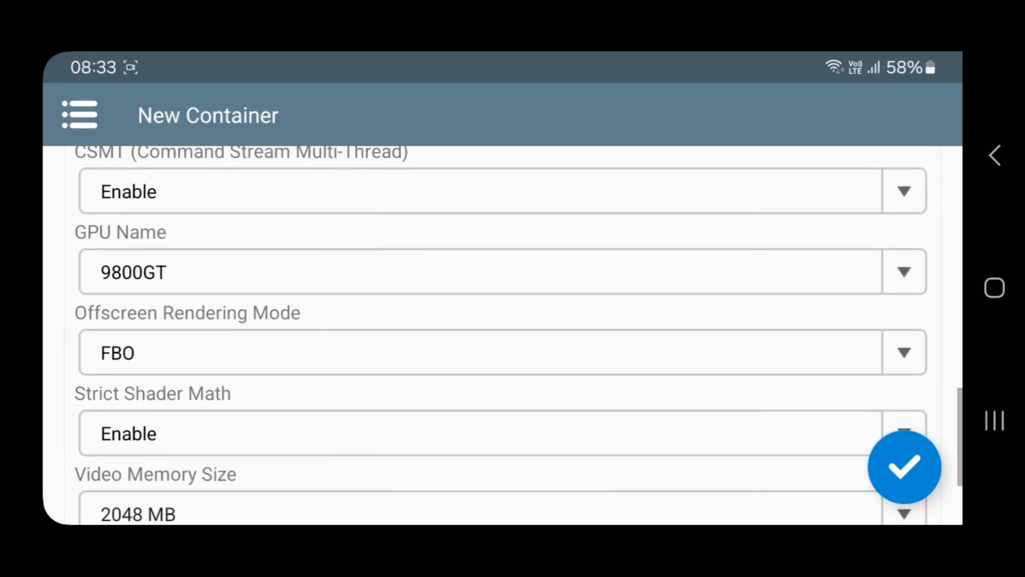
Leave the GPU name unchanged and set video memory size to 4096 MB
left_click(513, 271)
scroll(437, 361, "down", 3)
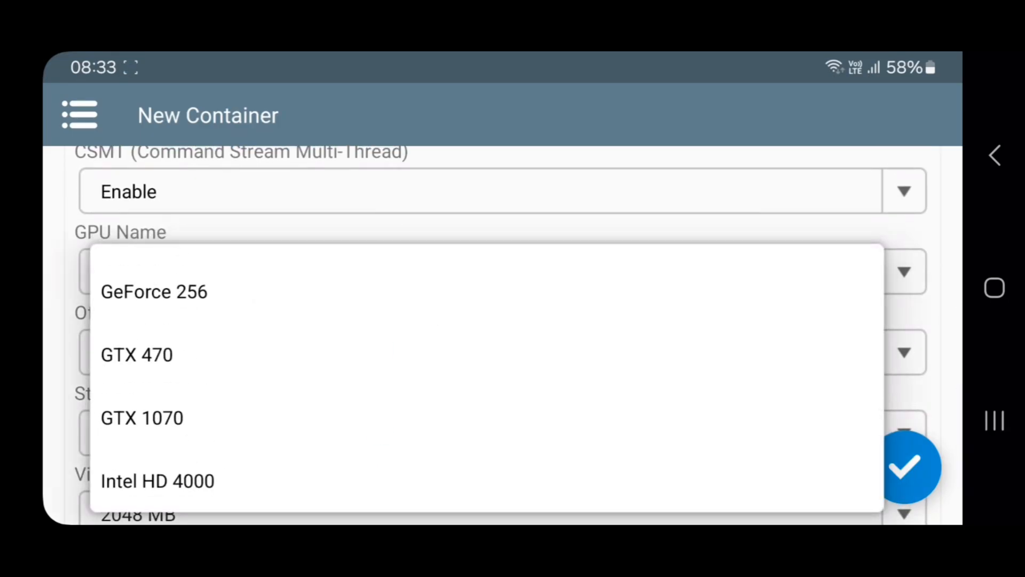
left_click(253, 432)
left_click(481, 361)
left_click(218, 472)
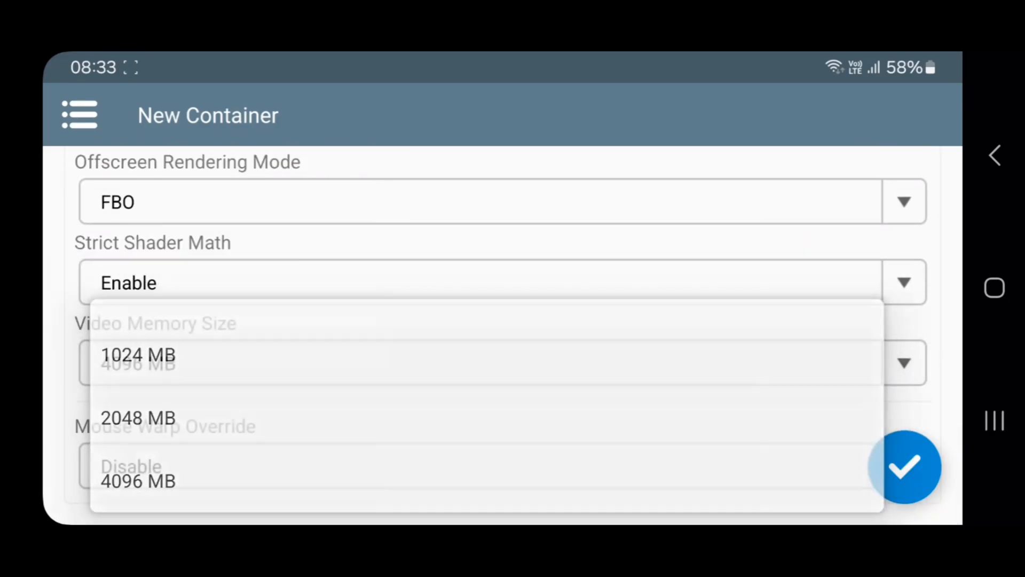
scroll(489, 320, "up", 4)
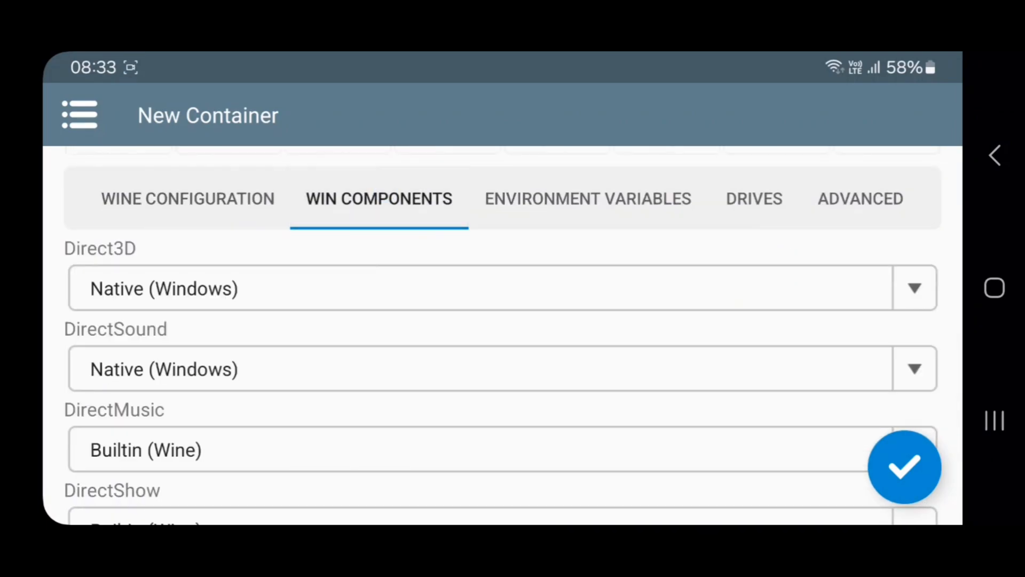
scroll(569, 349, "down", 3)
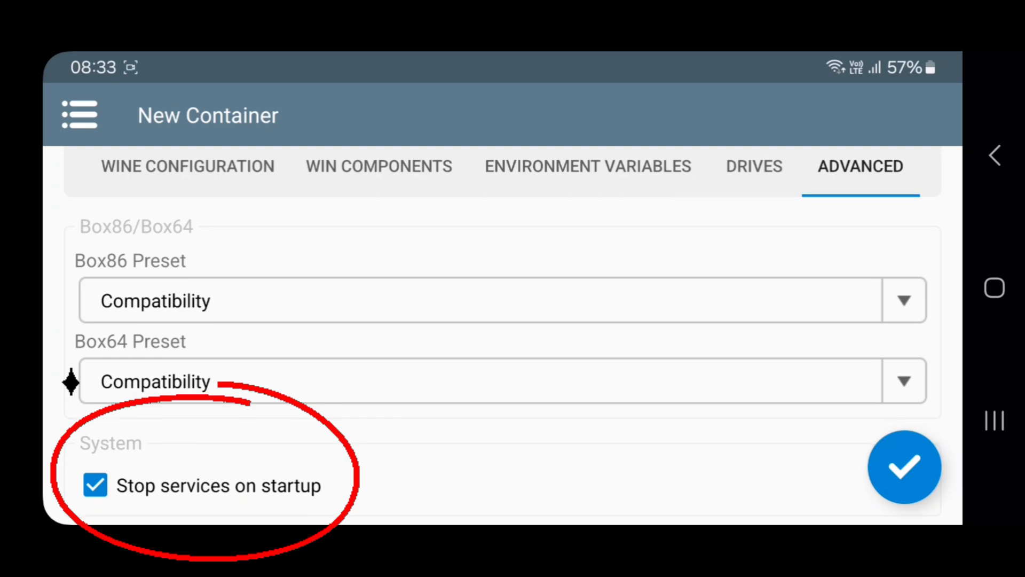
Create Container-1 and run it into the Wine desktop showing drives C:, D: and Z:
left_click(905, 467)
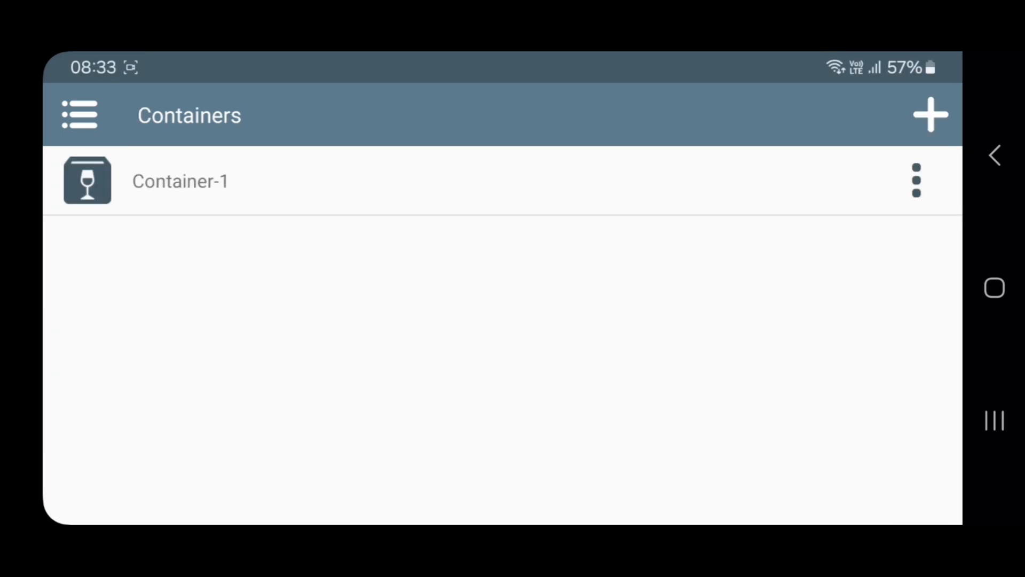
left_click(917, 181)
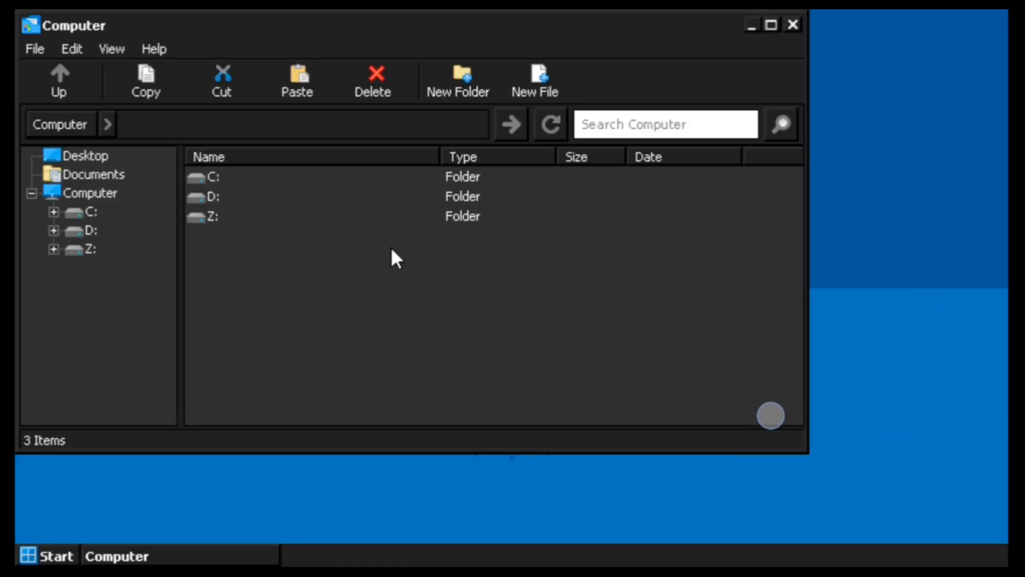
Minimize Computer, launch Wine Configuration from Start and list the Windows versions it can mimic
left_click(754, 25)
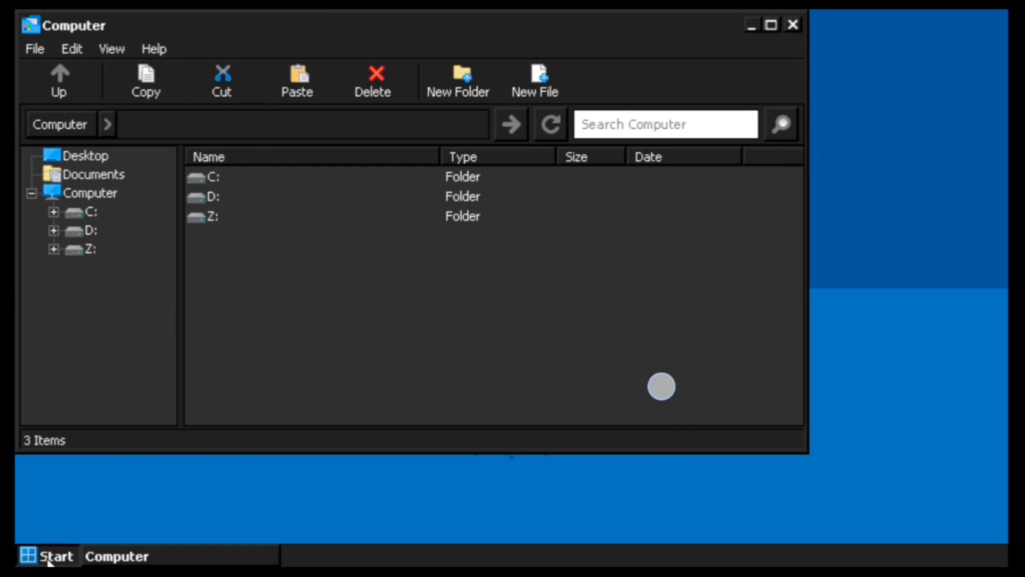
left_click(48, 556)
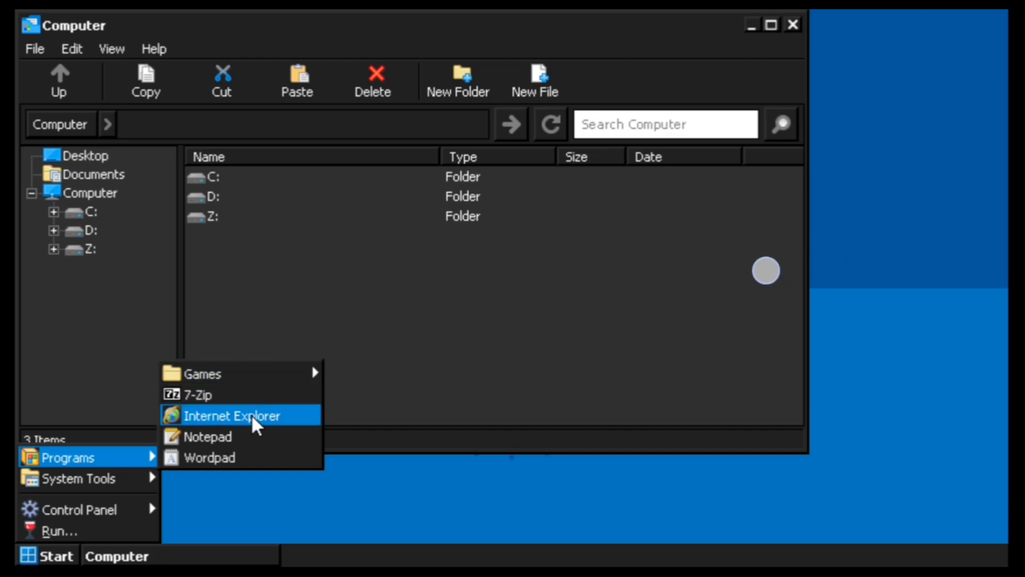
mouse_move(79, 479)
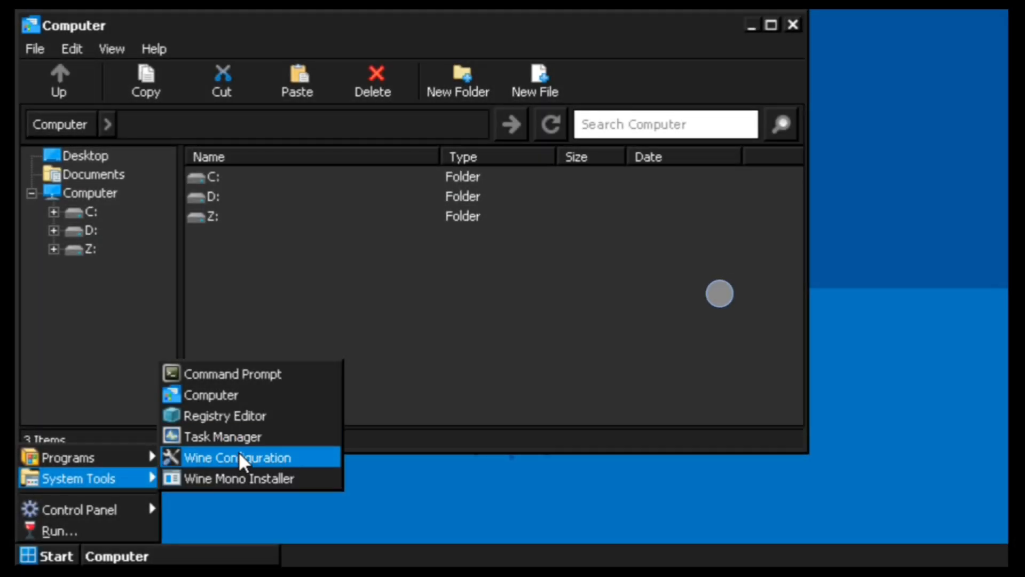
left_click(245, 459)
left_click(444, 468)
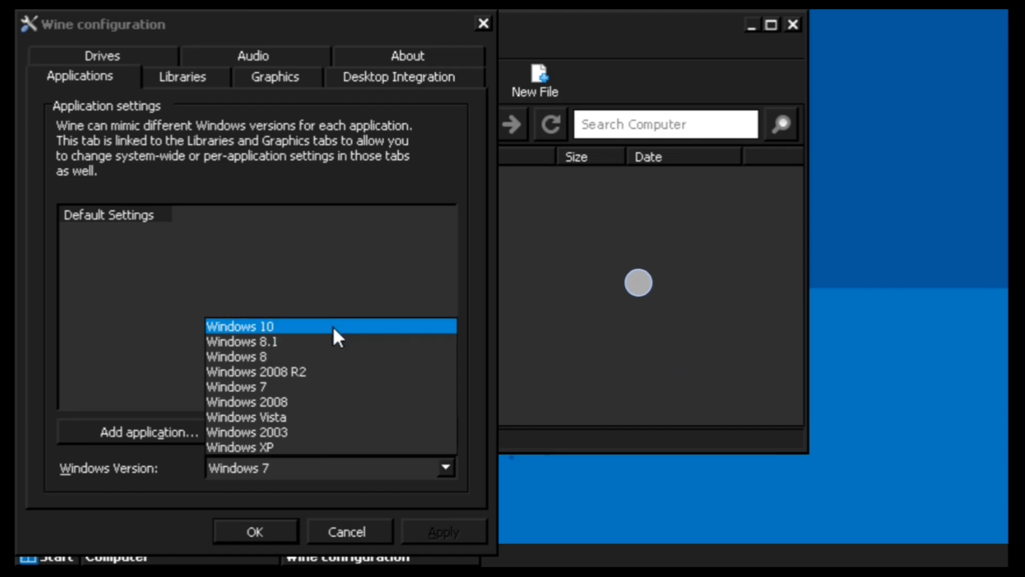
scroll(287, 391, "down", 5)
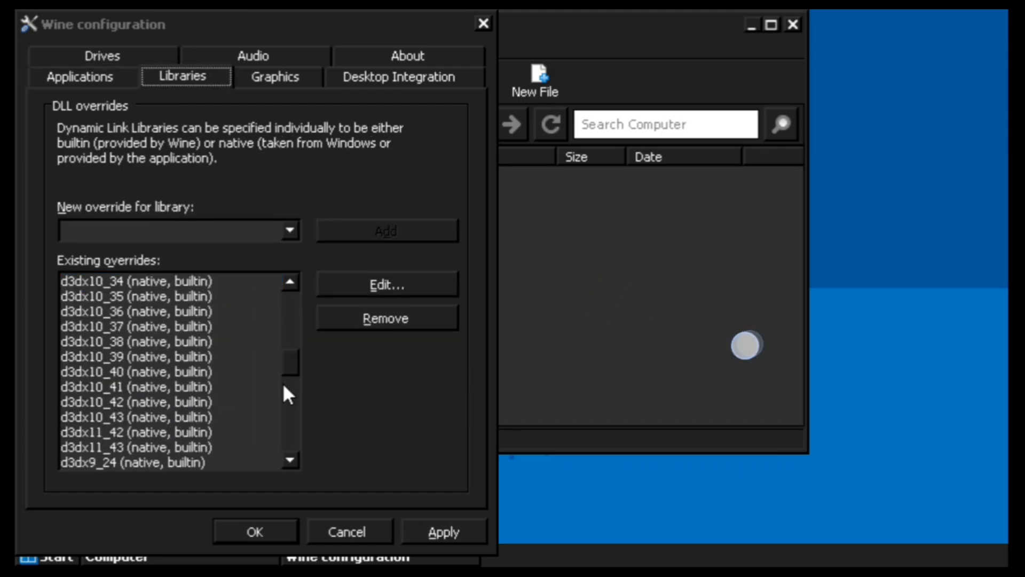
scroll(287, 391, "down", 5)
Review desktop integration and Wine 8.0.2 version info, then apply the configuration
left_click(399, 75)
left_click(408, 55)
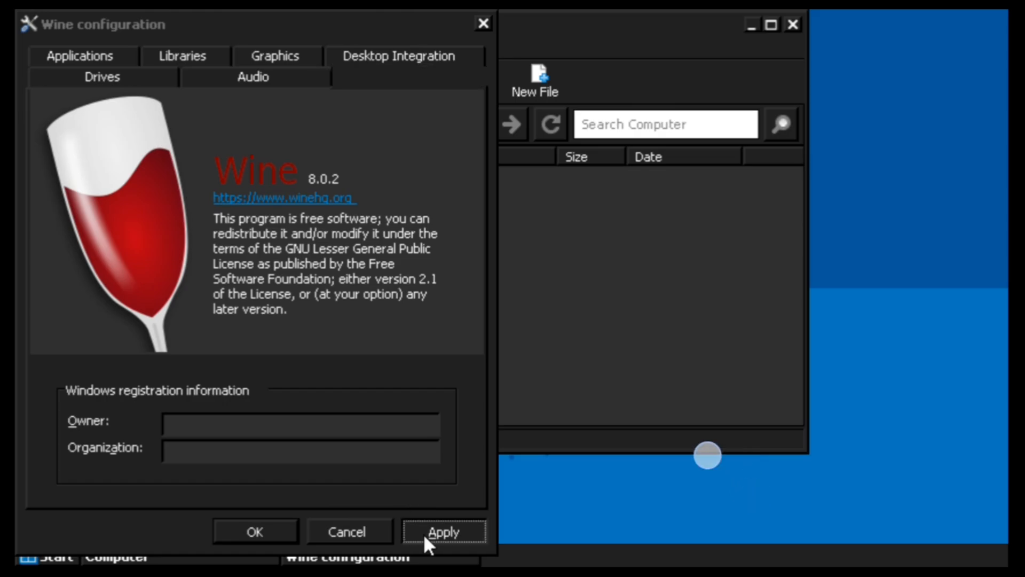
left_click(444, 532)
Close Wine Configuration, run Task Manager from System Tools and view its Processes and Performance tabs
left_click(256, 532)
left_click(56, 556)
mouse_move(78, 478)
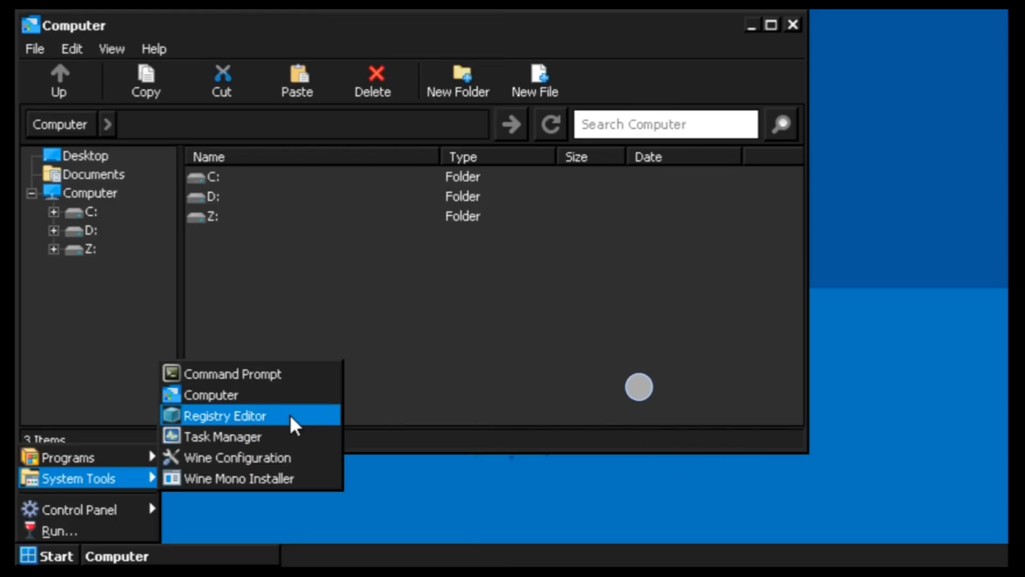
left_click(296, 425)
left_click(413, 85)
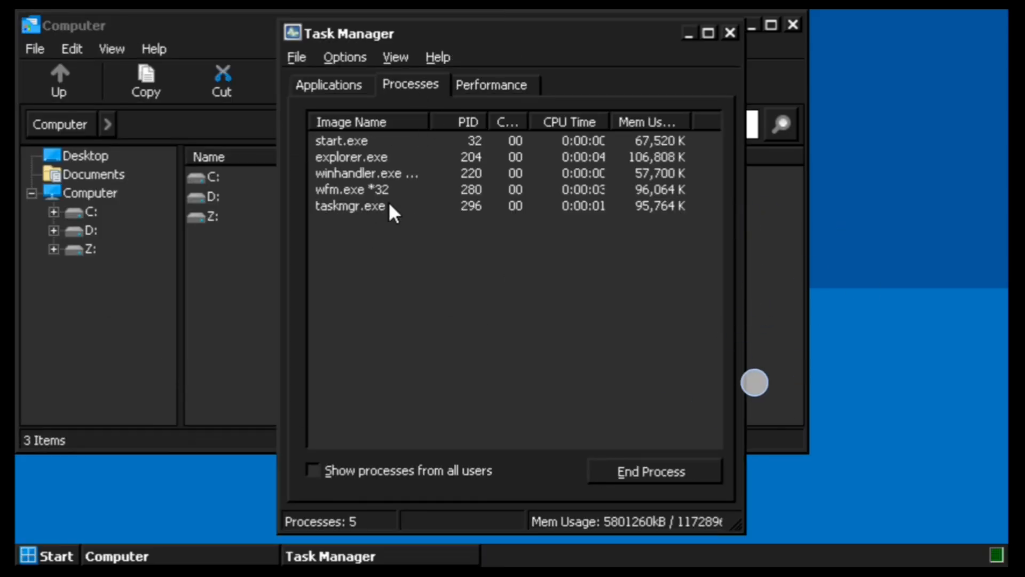
left_click(501, 78)
left_click(275, 375)
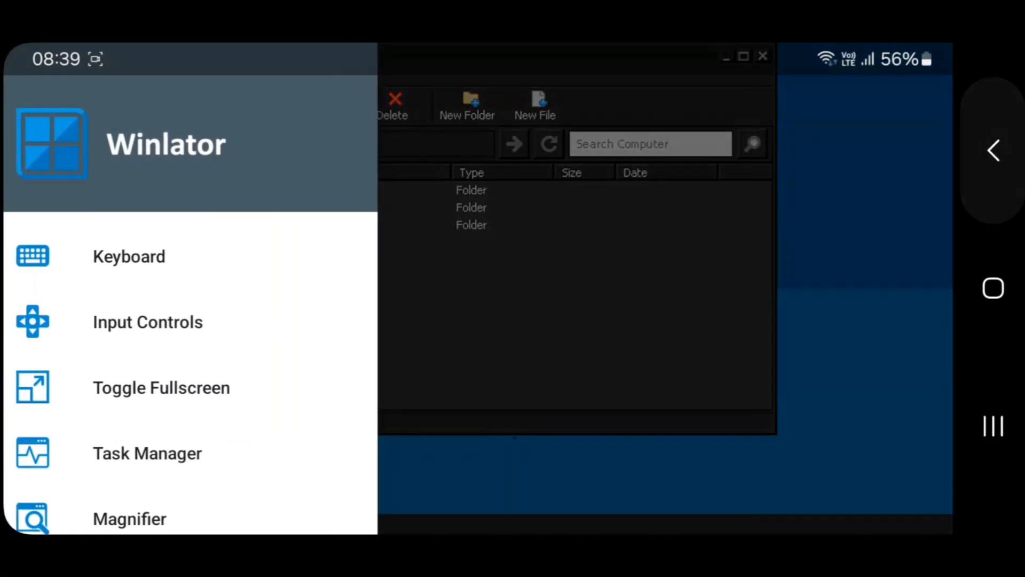
Try the on-screen keyboard and Winlator's session task manager from the drawer, closing each
left_click(138, 257)
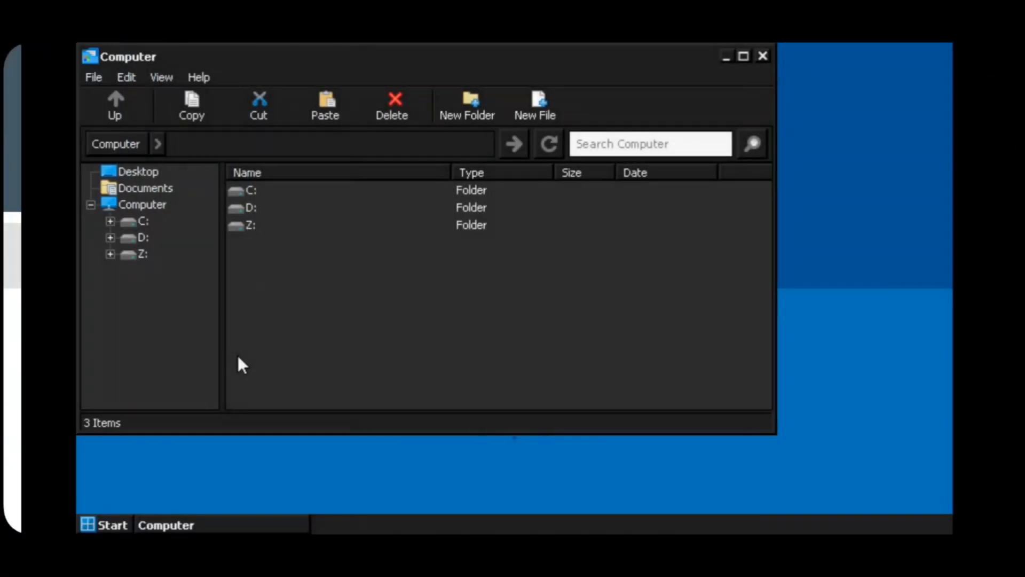
key("Escape")
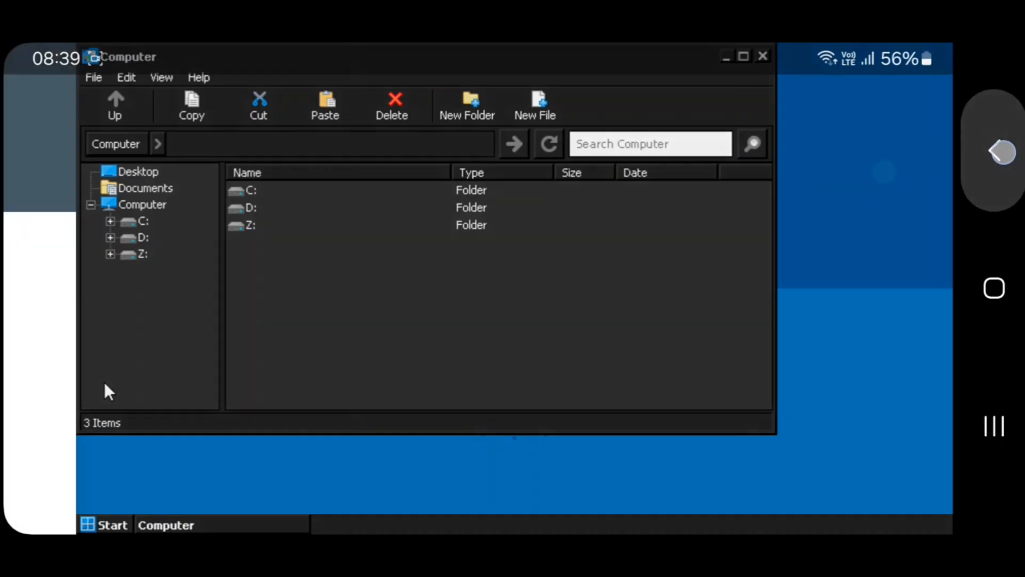
left_click_drag(4, 289, 321, 289)
left_click(156, 305)
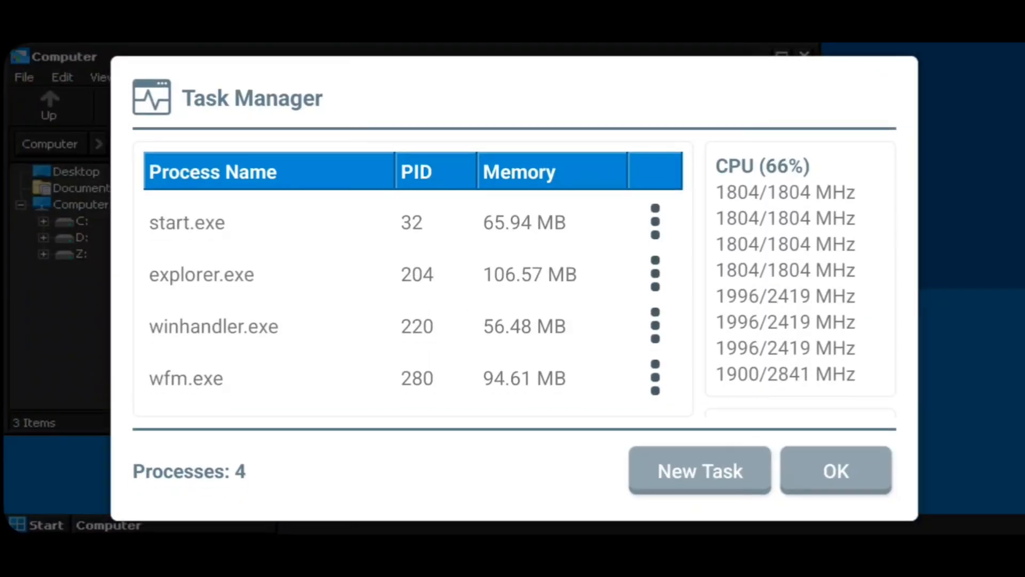
left_click(836, 470)
Enable the screen magnifier, zoom the desktop in and out, and bring up the Wine start menu
left_click_drag(4, 288, 321, 288)
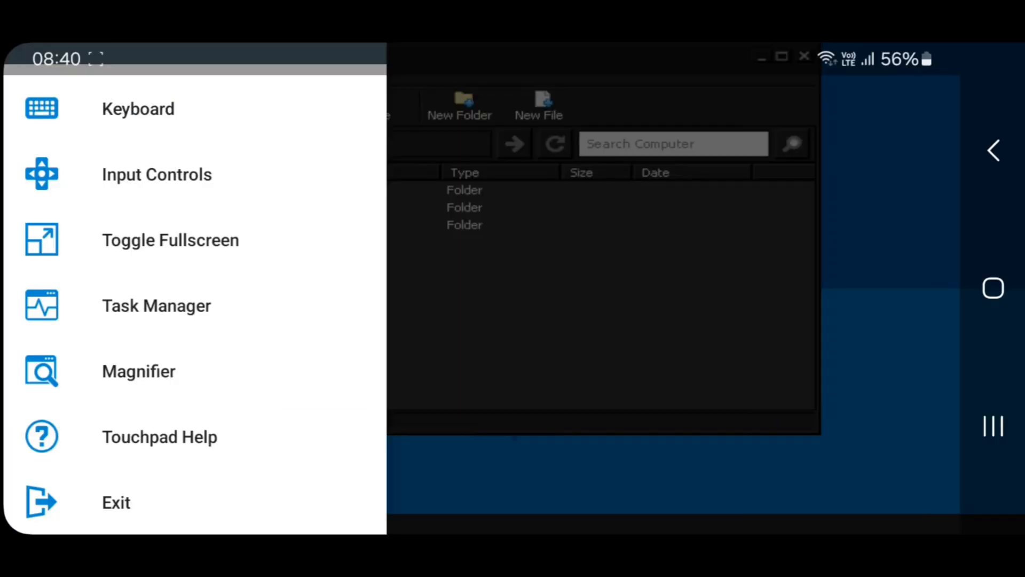
left_click(139, 371)
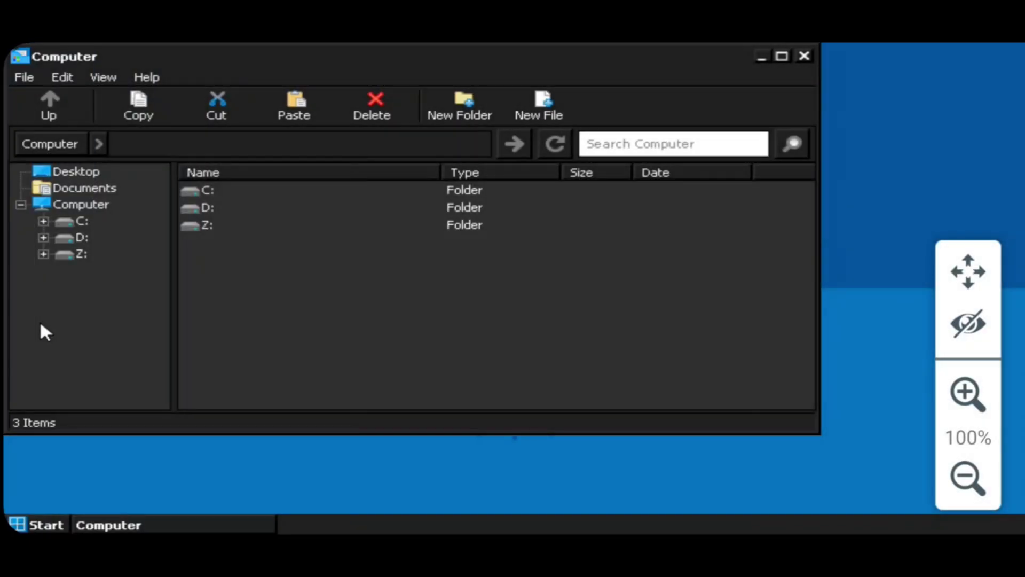
left_click(968, 392)
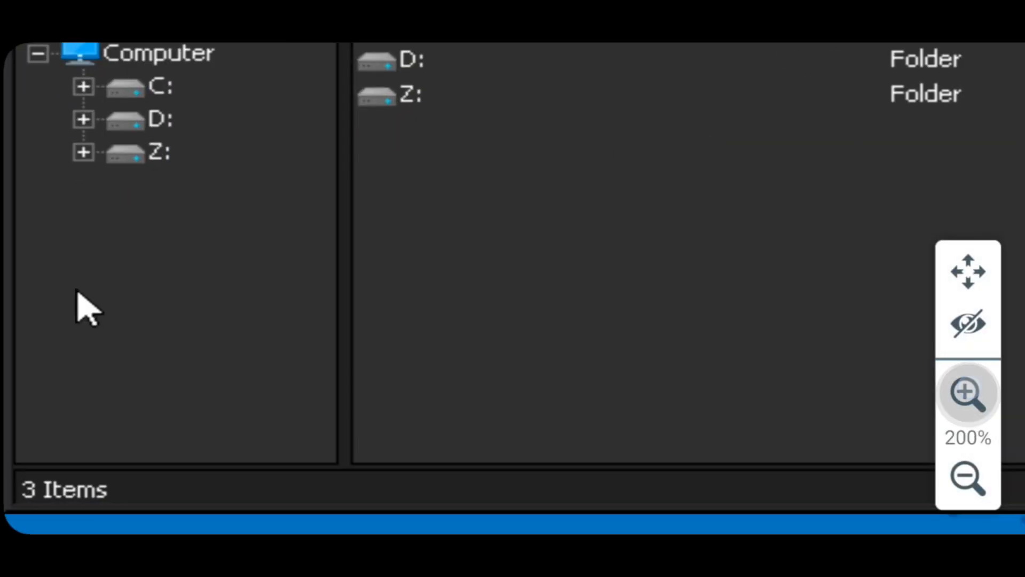
left_click(968, 478)
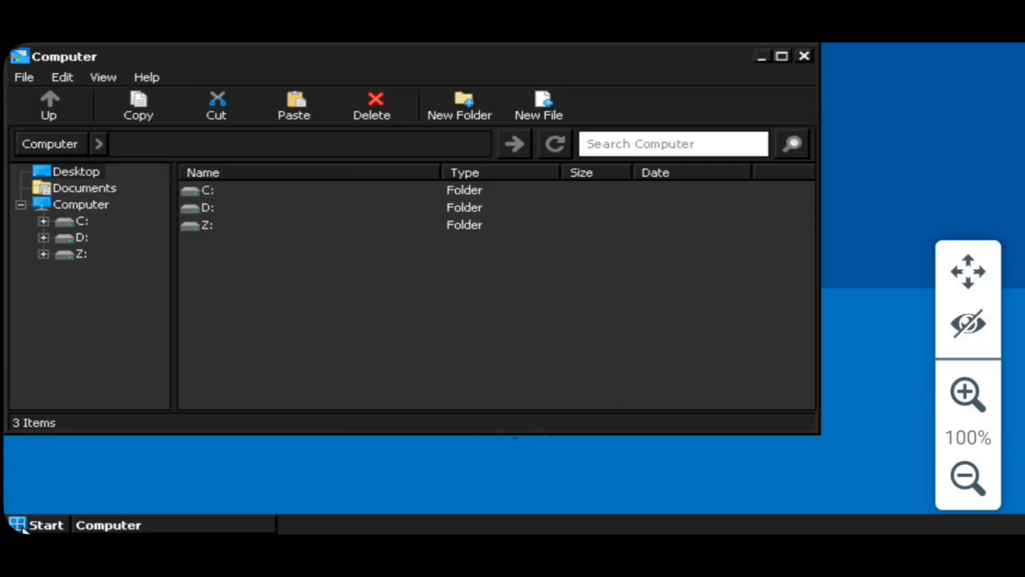
left_click(968, 392)
left_click(967, 393)
left_click(32, 521)
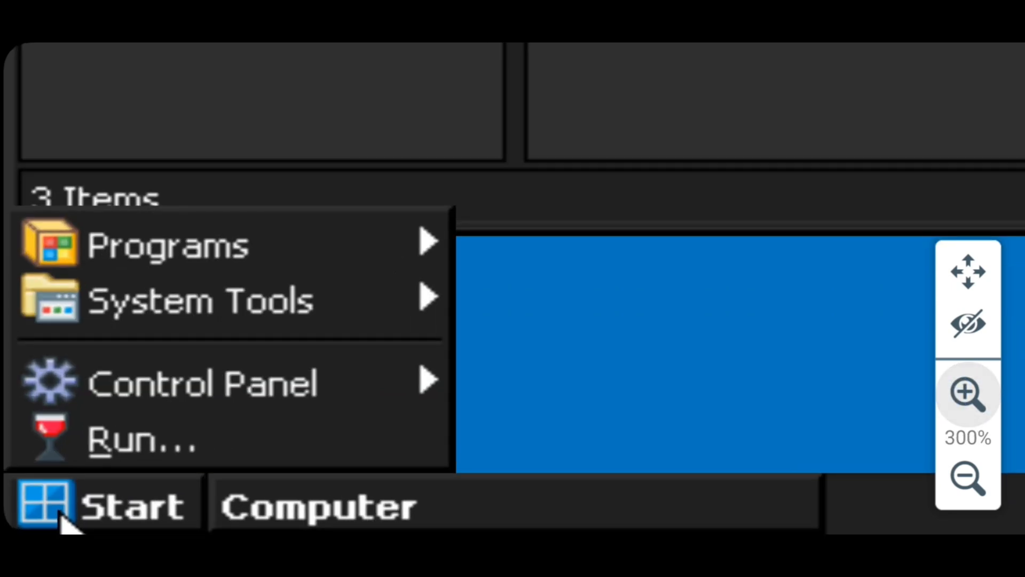
left_click(967, 479)
Run GTAVLauncher.exe from D:\Grand Theft Auto V via its right-click menu
left_click(968, 478)
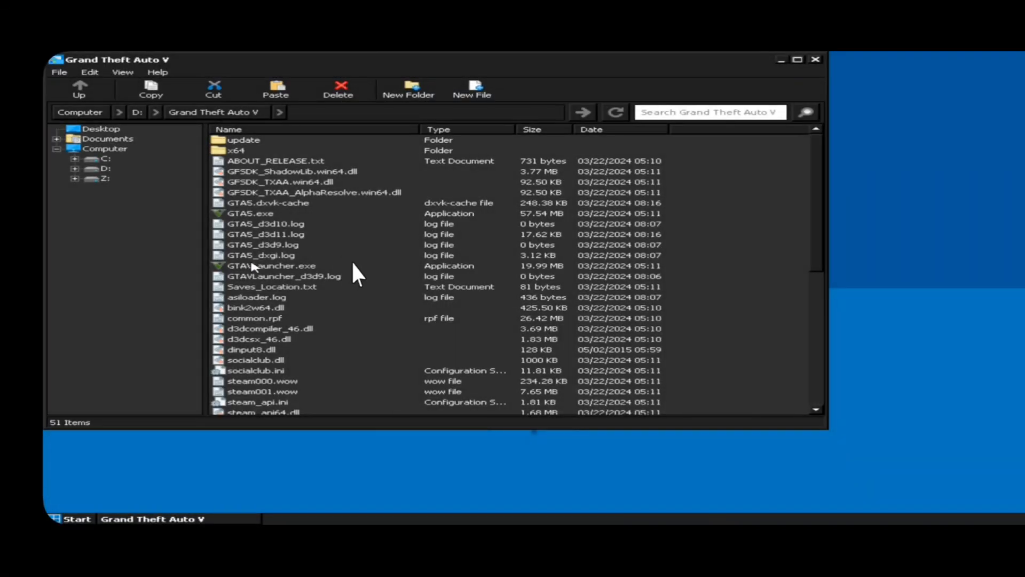
right_click(352, 260)
left_click(359, 265)
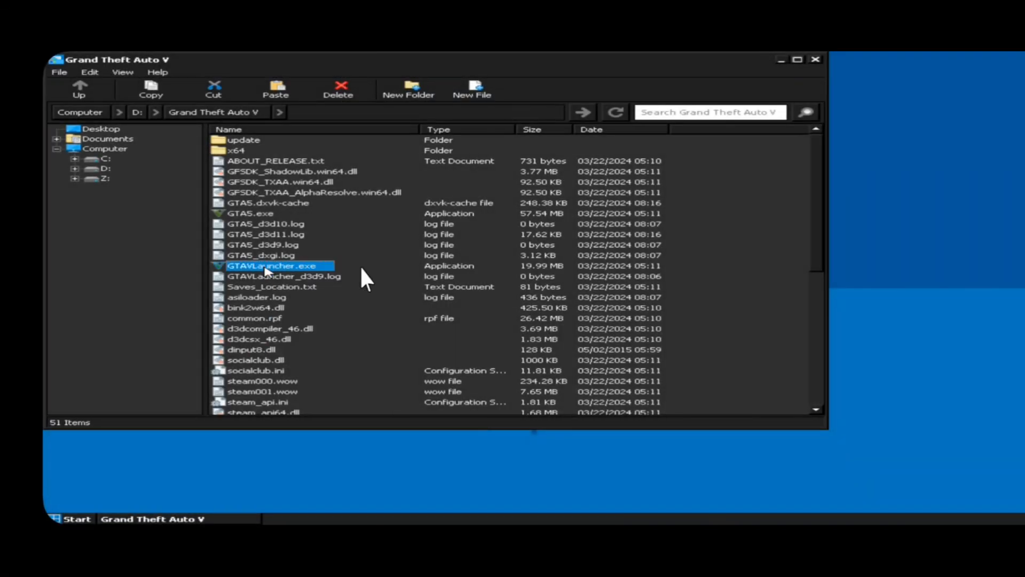